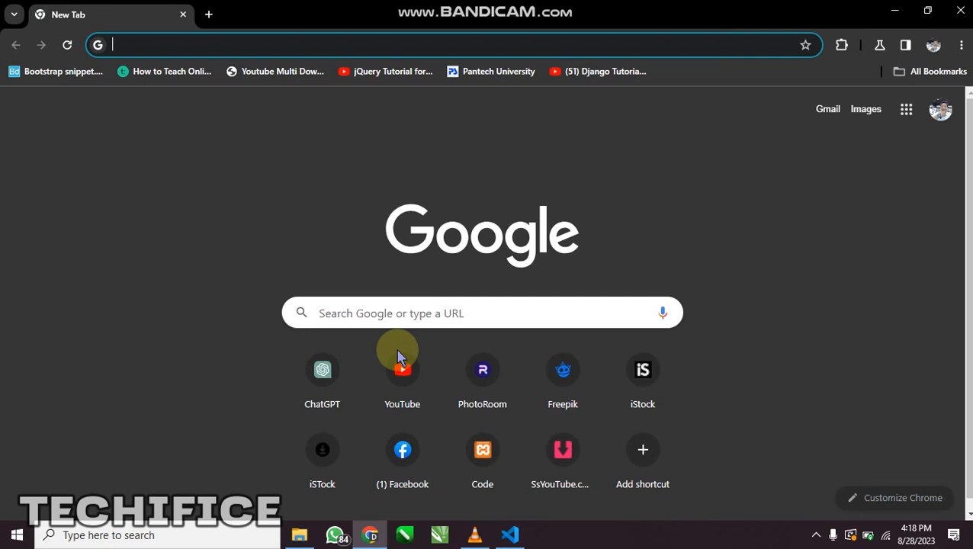
Open the nodejs.org home page and search Google for "node js download" in a second tab
{"action": "type", "text": "nodejs"}
{"action": "key", "text": "Return"}
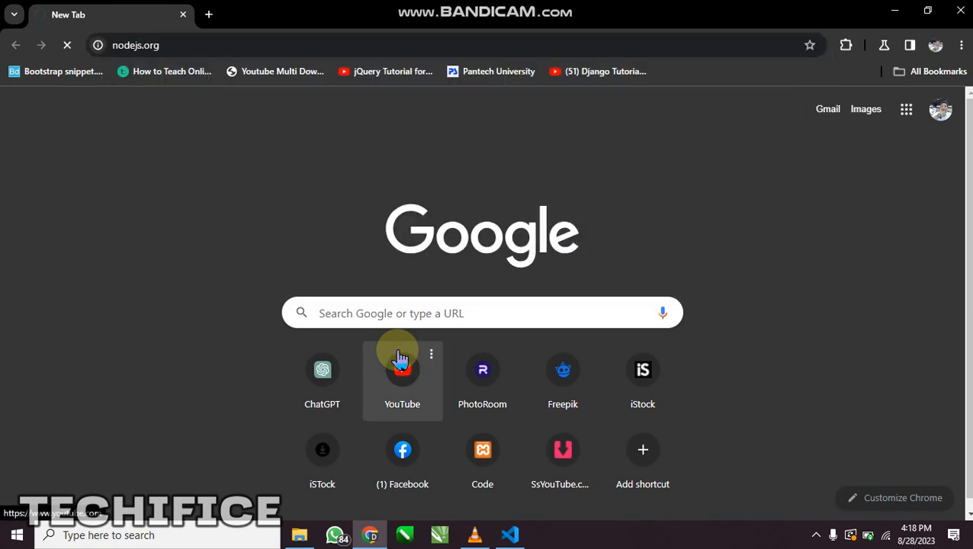
{"action": "key", "text": "ctrl+t"}
{"action": "type", "text": "node js download"}
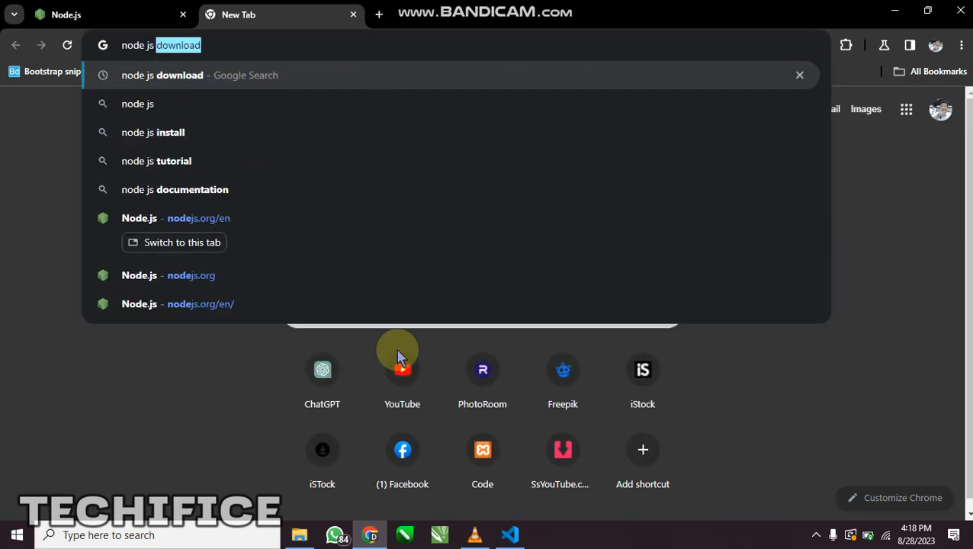
{"action": "key", "text": "Return"}
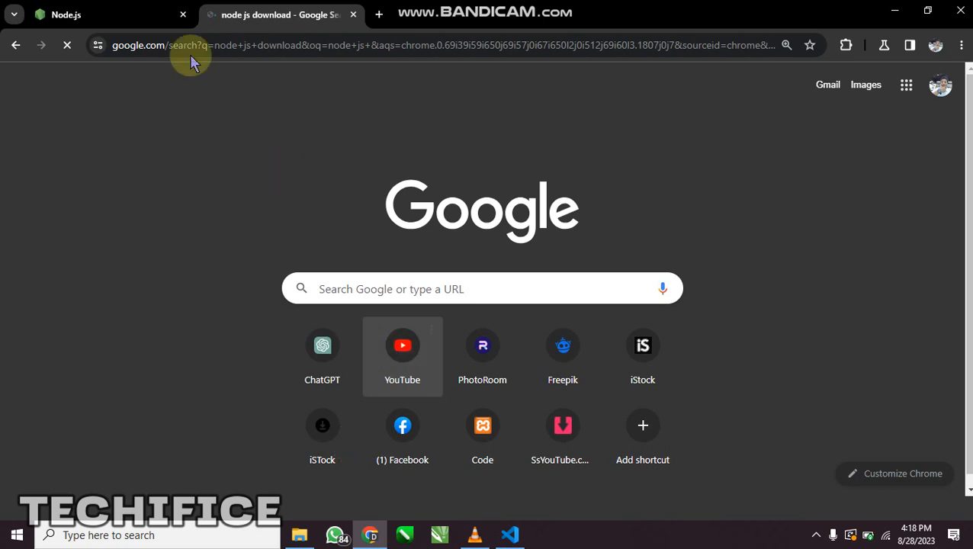
{"action": "left_click", "coordinate": [65, 14]}
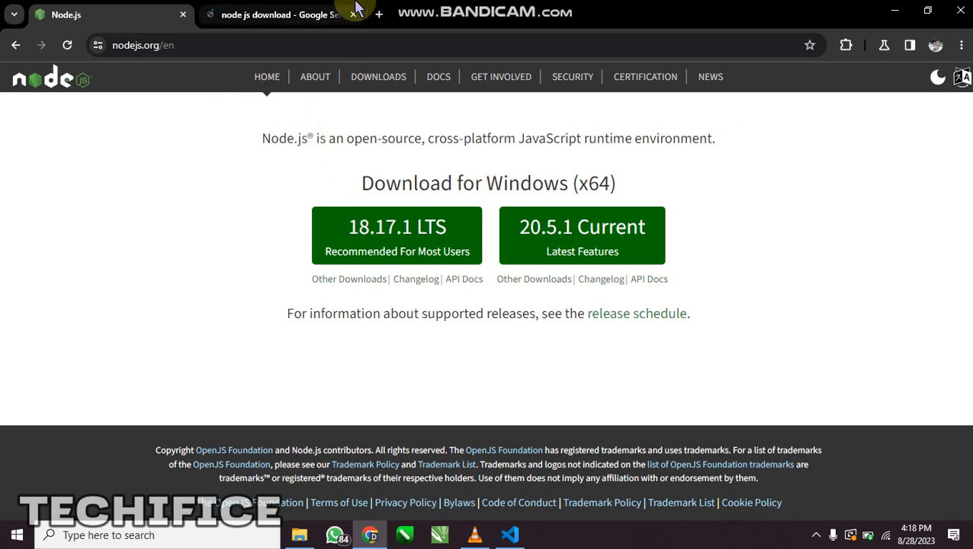
{"action": "left_click", "coordinate": [264, 16]}
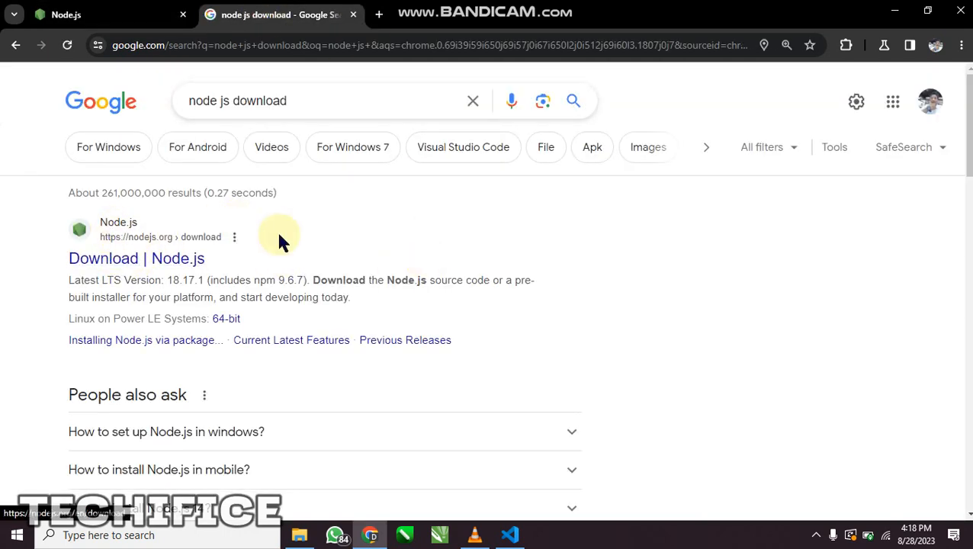
{"action": "left_click", "coordinate": [73, 13]}
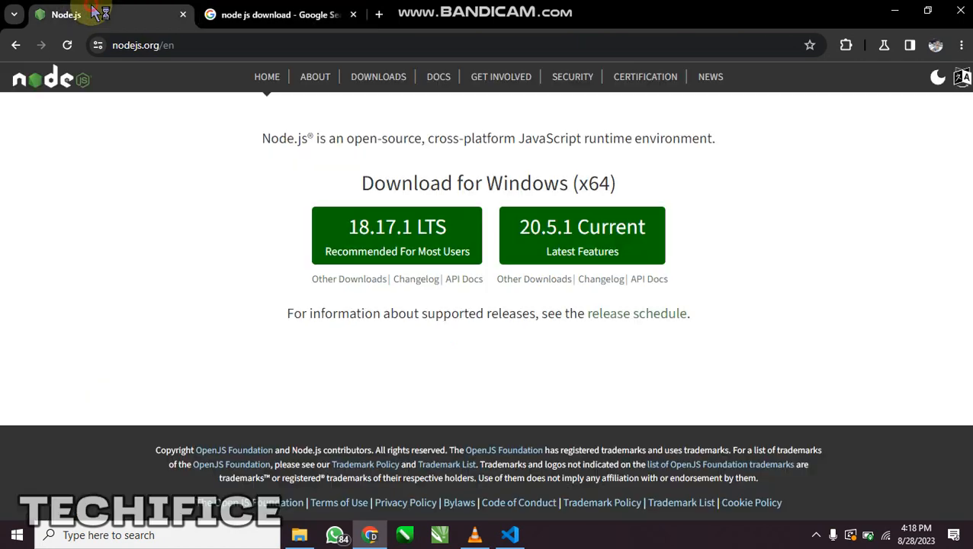
Highlight "Windows (x64)" in the download heading of the Node.js home page
{"action": "double_click", "coordinate": [595, 186]}
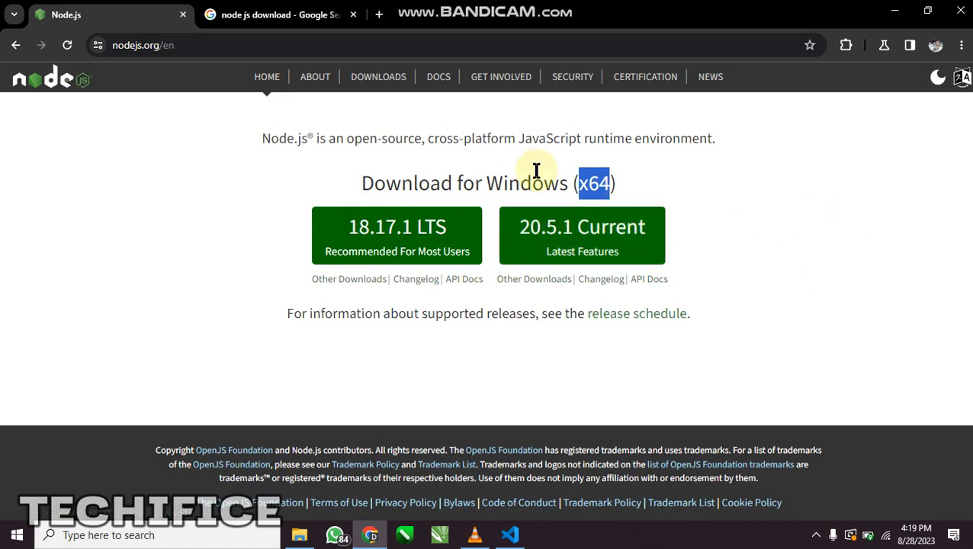
{"action": "left_click_drag", "start_coordinate": [463, 187], "coordinate": [654, 189]}
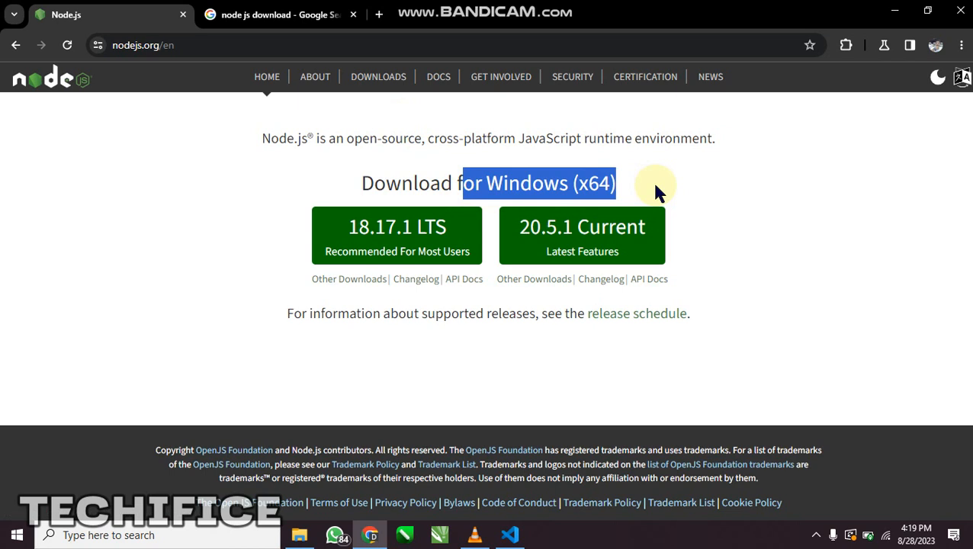
{"action": "left_click", "coordinate": [504, 183]}
{"action": "left_click_drag", "start_coordinate": [445, 184], "coordinate": [668, 173]}
{"action": "left_click", "coordinate": [529, 173]}
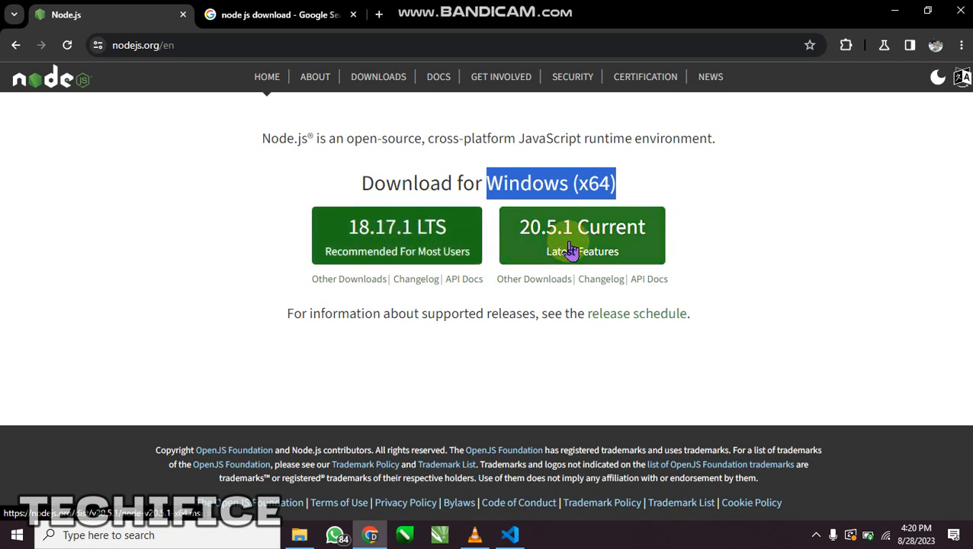
Download the Node.js 18.17.1 LTS installer and check its progress in the recent downloads
{"action": "left_click", "coordinate": [370, 242]}
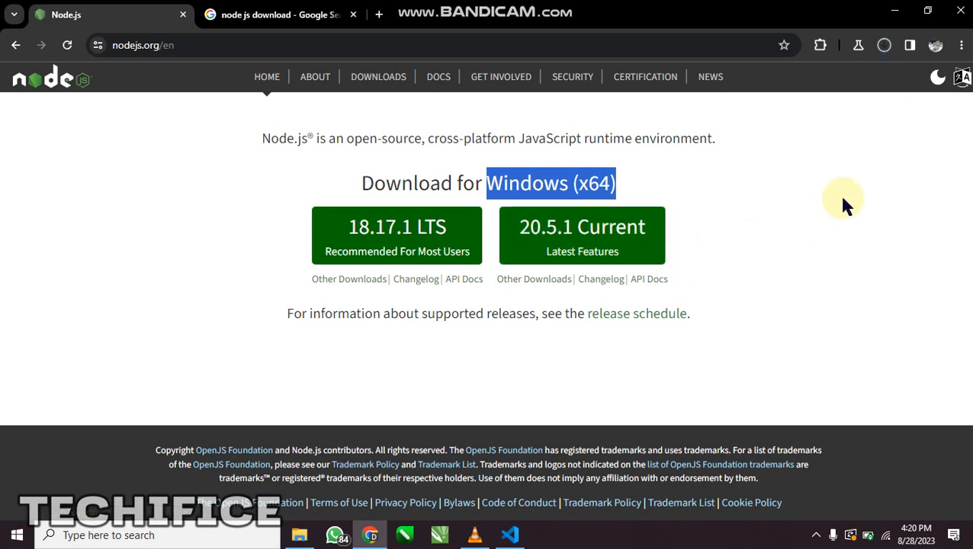
{"action": "left_click", "coordinate": [885, 45]}
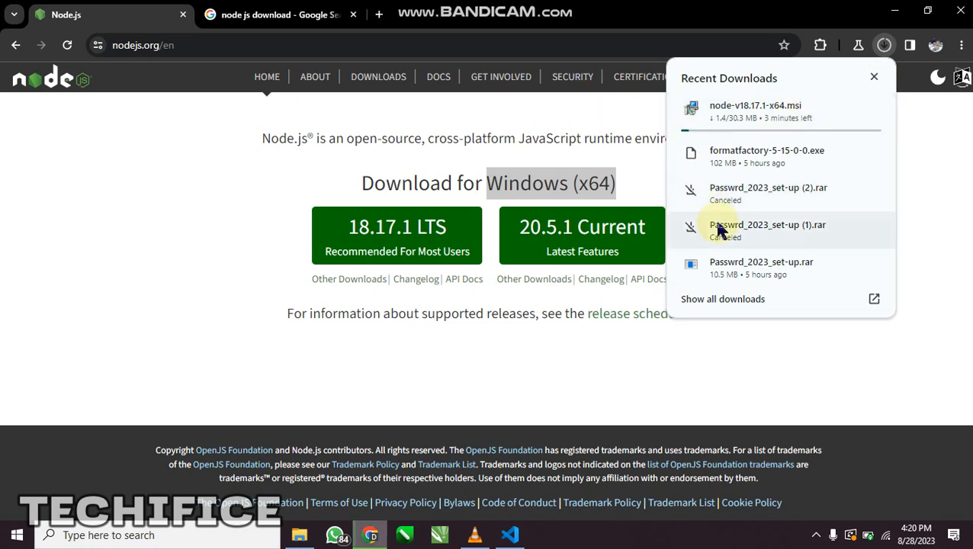
{"action": "mouse_move", "coordinate": [797, 125]}
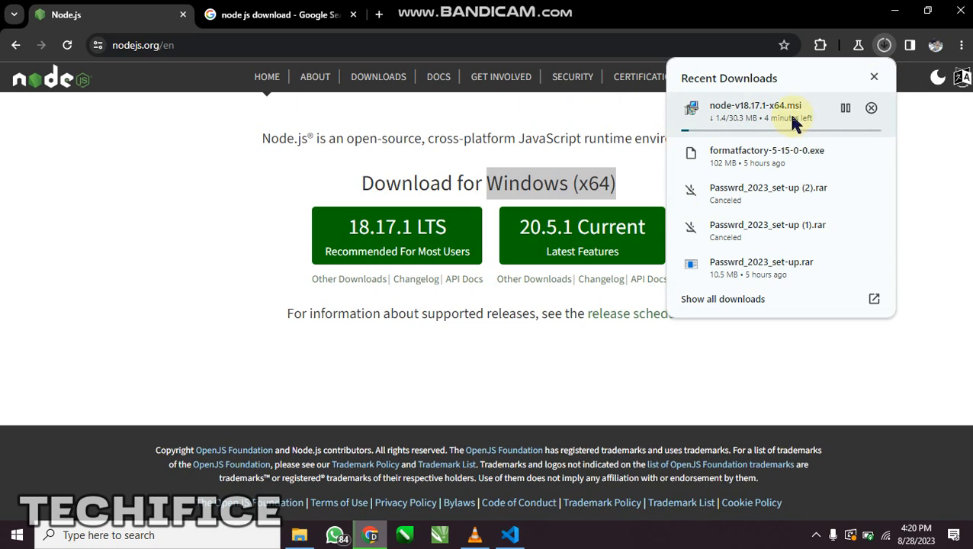
{"action": "left_click", "coordinate": [937, 267]}
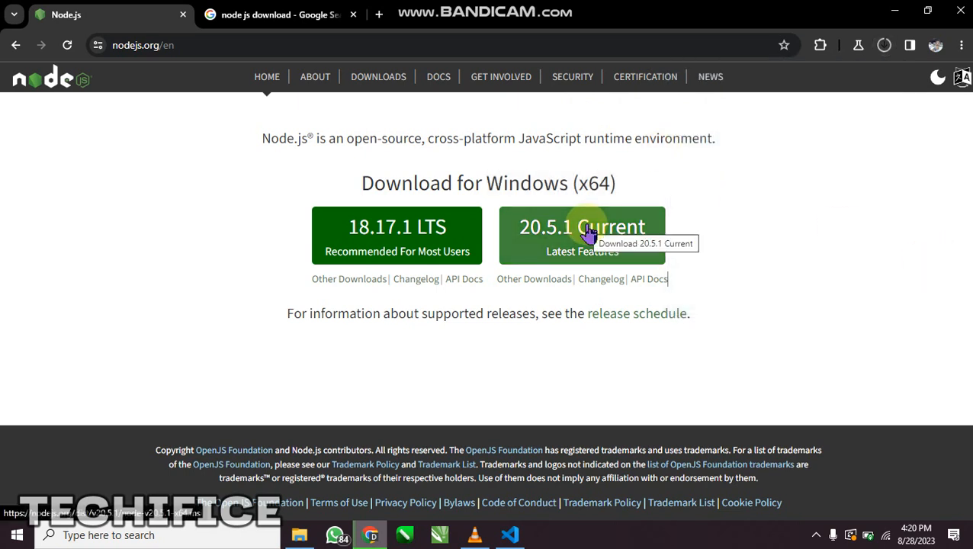
Examine the other LTS downloads, comparing the Windows, macOS and Linux packages and their 32-bit and 64-bit variants
{"action": "left_click", "coordinate": [333, 282]}
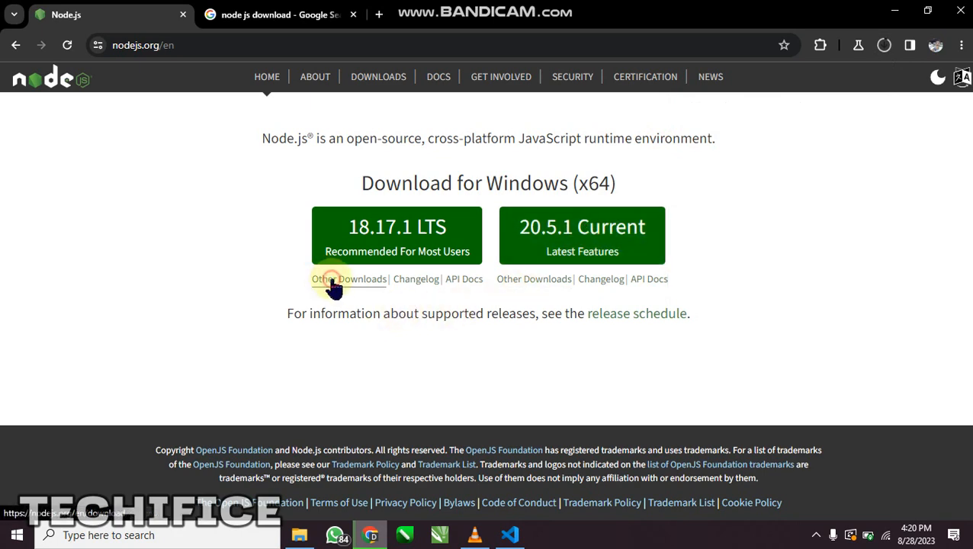
{"action": "scroll", "coordinate": [487, 290], "scroll_direction": "down", "scroll_amount": 1}
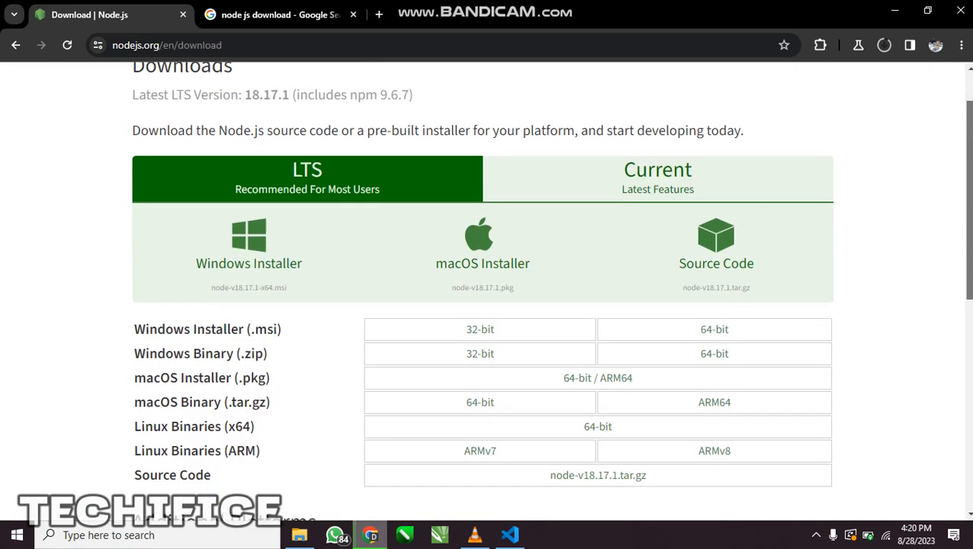
{"action": "left_click_drag", "start_coordinate": [967, 213], "coordinate": [967, 236]}
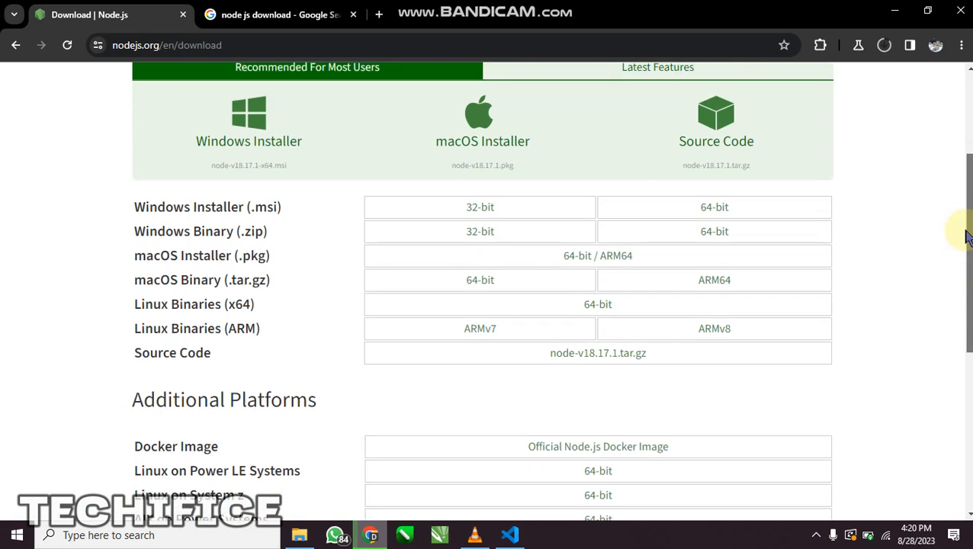
{"action": "left_click", "coordinate": [473, 213]}
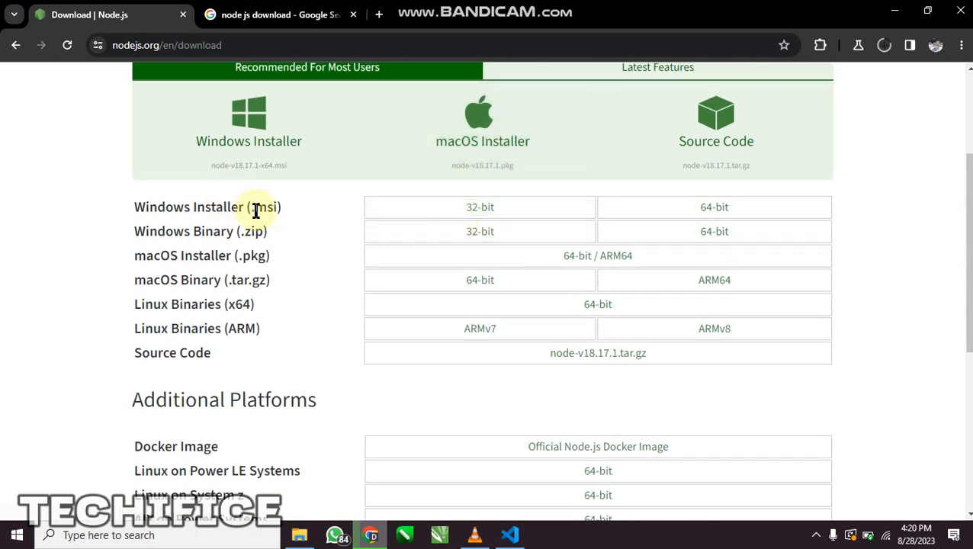
{"action": "left_click_drag", "start_coordinate": [256, 211], "coordinate": [192, 218]}
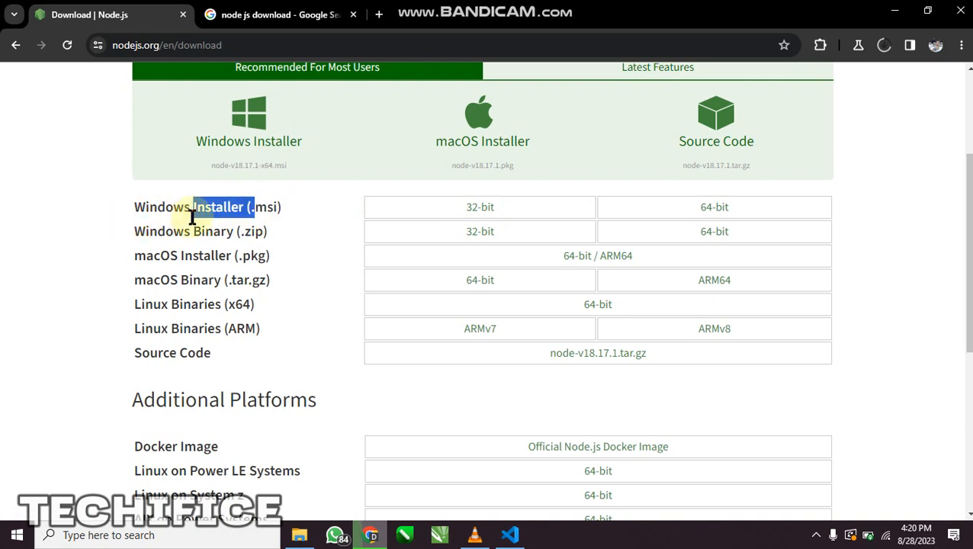
{"action": "left_click_drag", "start_coordinate": [214, 234], "coordinate": [276, 242]}
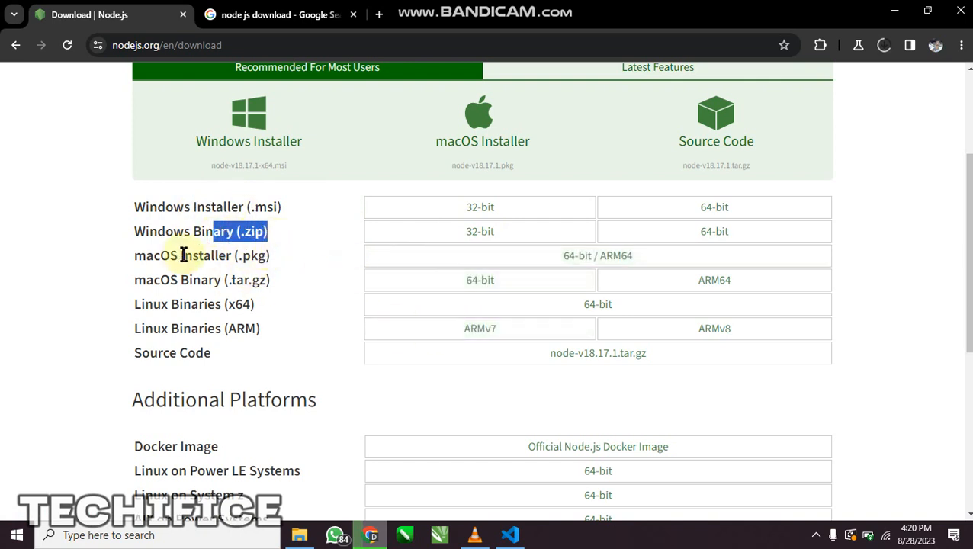
{"action": "left_click_drag", "start_coordinate": [183, 229], "coordinate": [246, 240]}
{"action": "left_click_drag", "start_coordinate": [188, 275], "coordinate": [253, 254]}
{"action": "left_click_drag", "start_coordinate": [156, 208], "coordinate": [220, 324]}
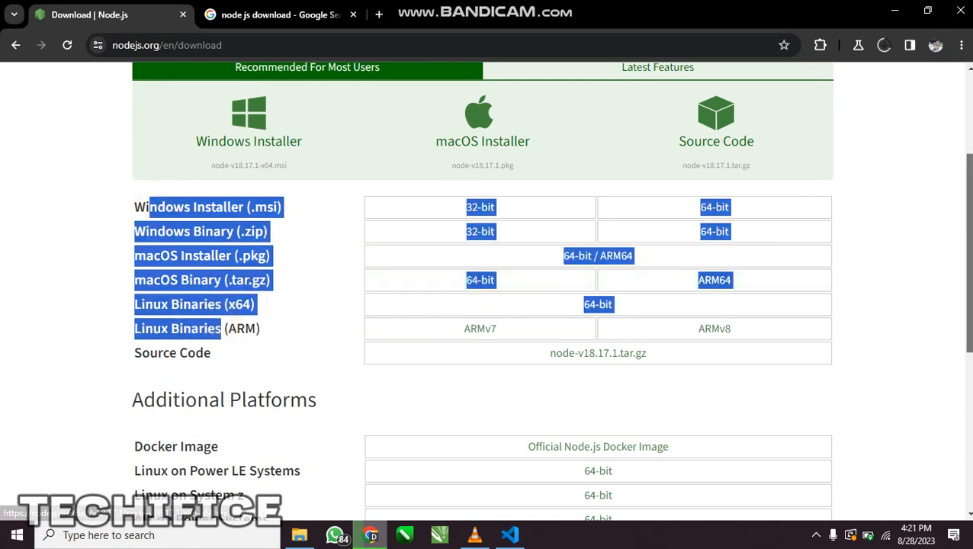
{"action": "scroll", "coordinate": [821, 226], "scroll_direction": "up", "scroll_amount": 1}
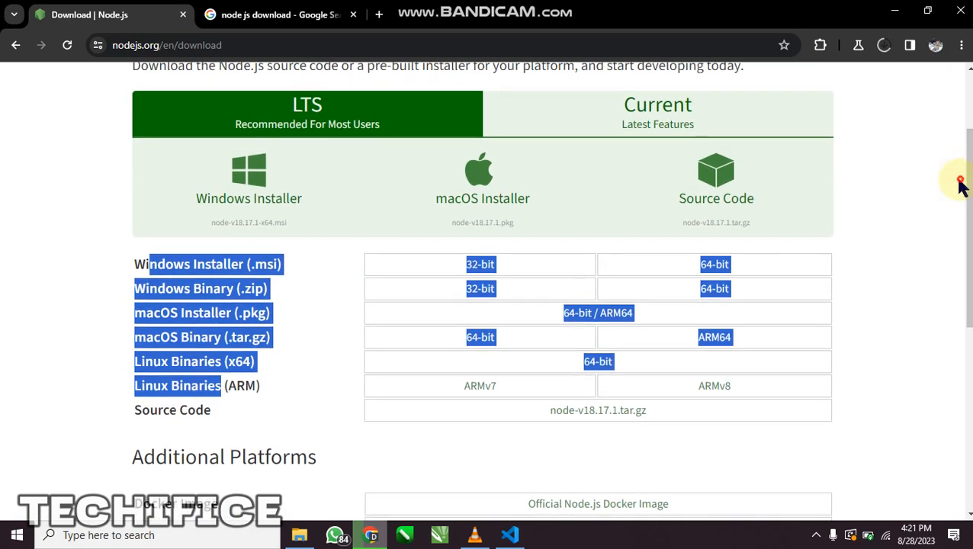
{"action": "left_click", "coordinate": [953, 182]}
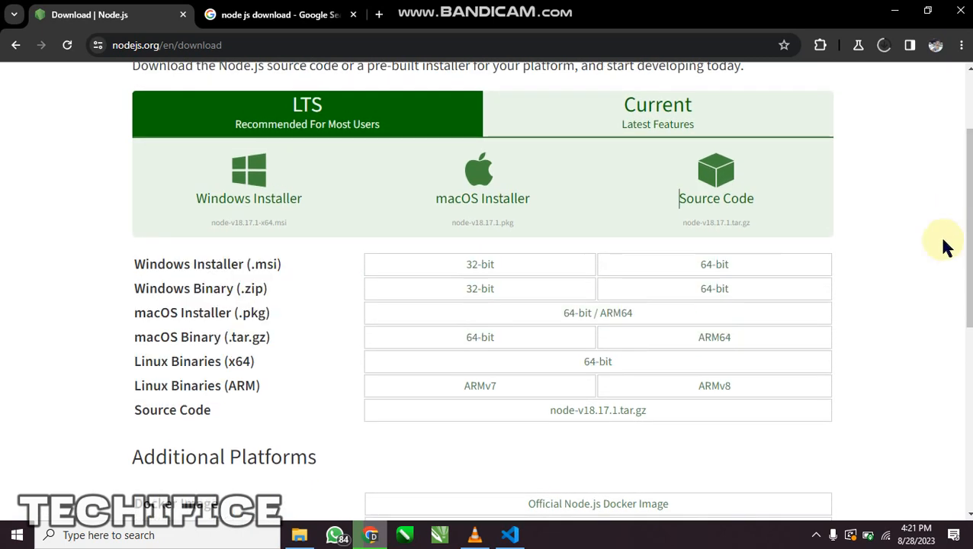
{"action": "left_click", "coordinate": [718, 185]}
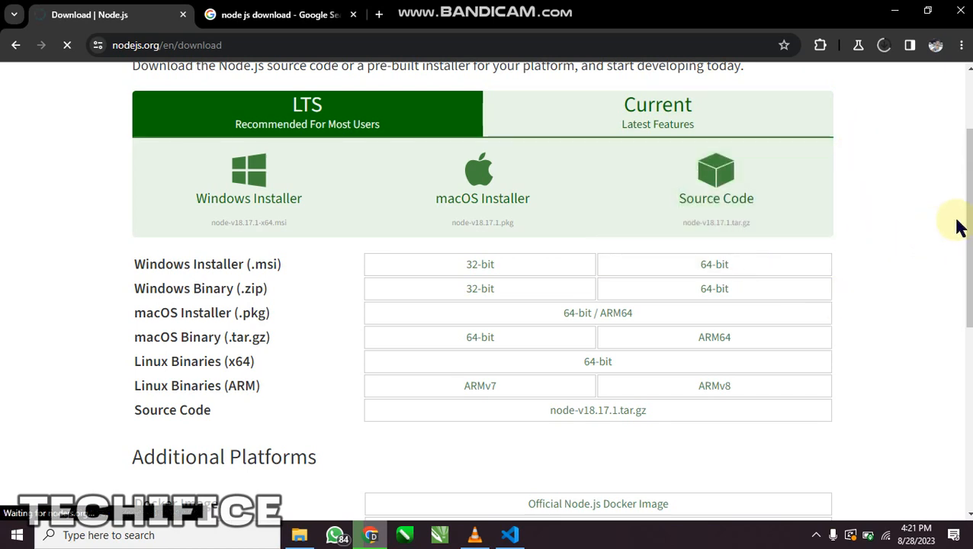
{"action": "left_click_drag", "start_coordinate": [970, 222], "coordinate": [967, 161]}
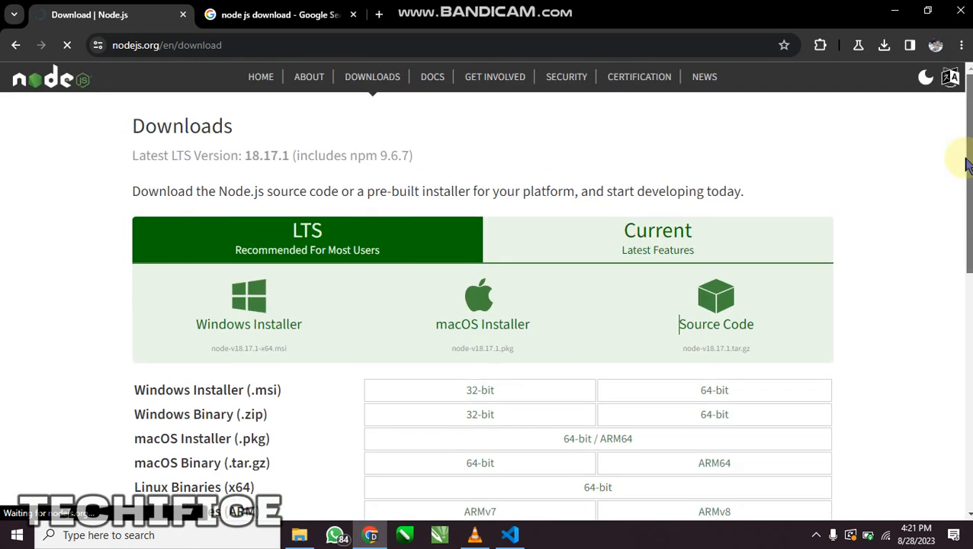
{"action": "left_click", "coordinate": [882, 47]}
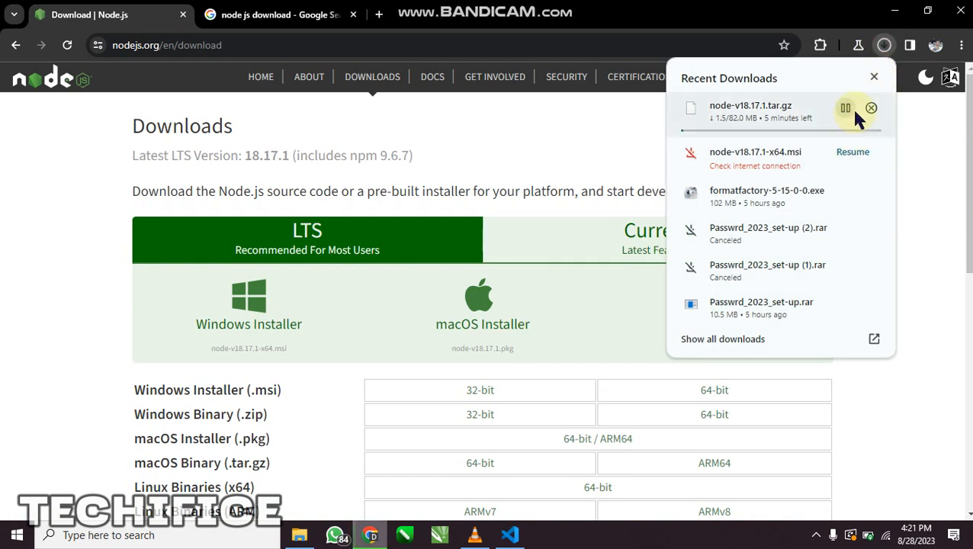
{"action": "left_click", "coordinate": [870, 109]}
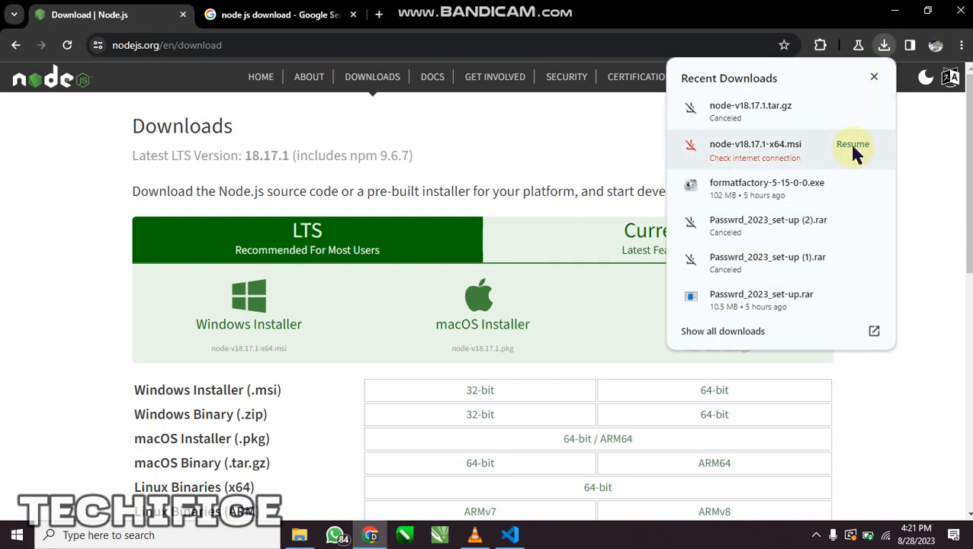
Resume the interrupted node-v18.17.1-x64.msi download and check its progress in the recent downloads
{"action": "left_click", "coordinate": [852, 152]}
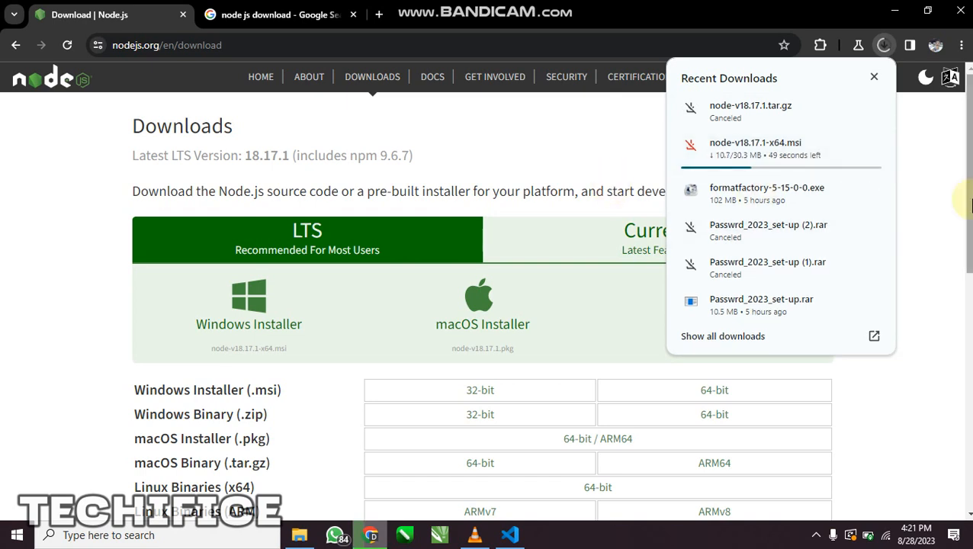
{"action": "left_click", "coordinate": [947, 221]}
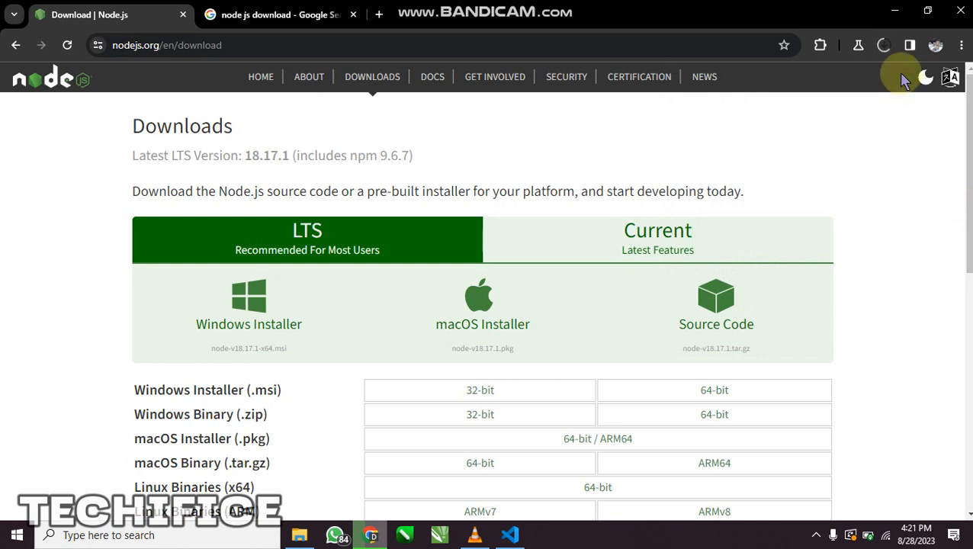
{"action": "left_click", "coordinate": [884, 47]}
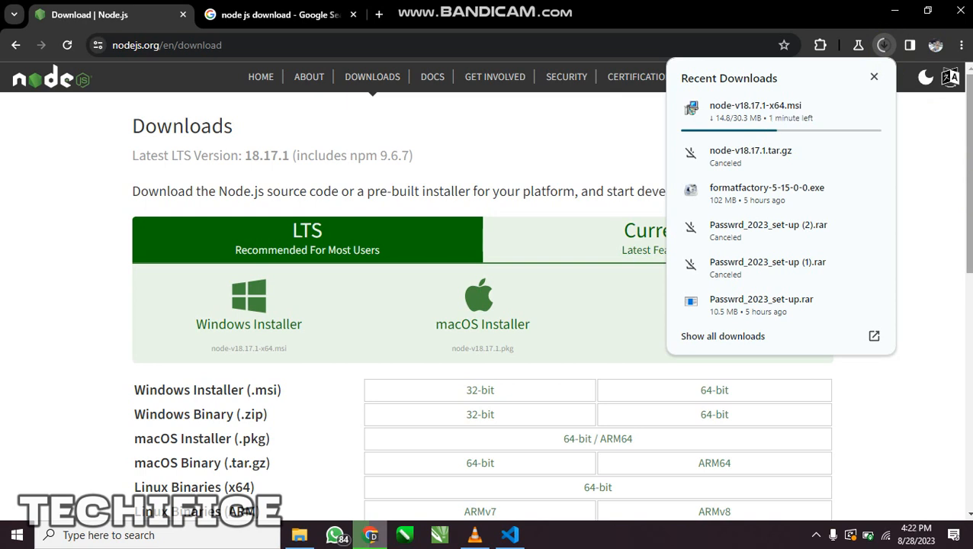
{"action": "left_click", "coordinate": [302, 251]}
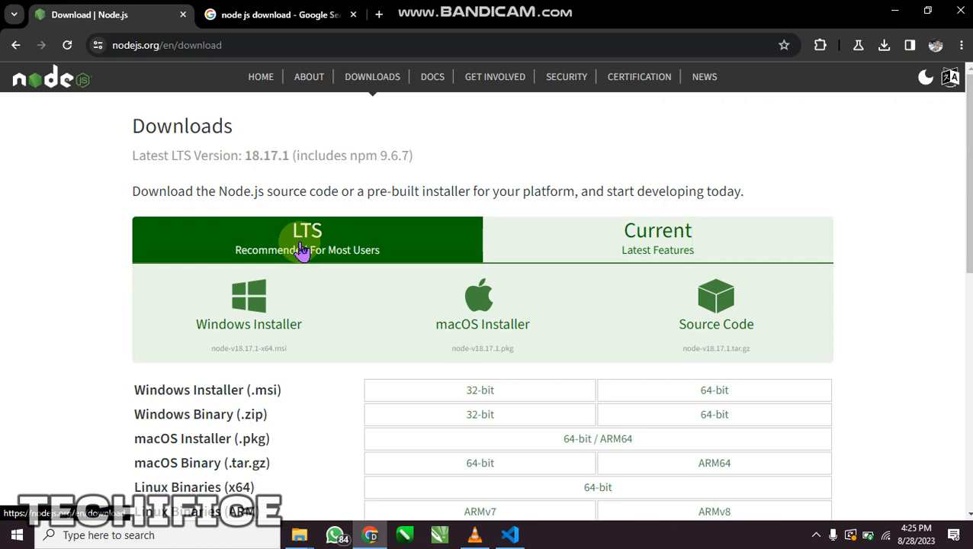
Run the downloaded node-v18.17.1-x64 installer from its folder and proceed to the license agreement in the setup wizard
{"action": "left_click", "coordinate": [883, 45]}
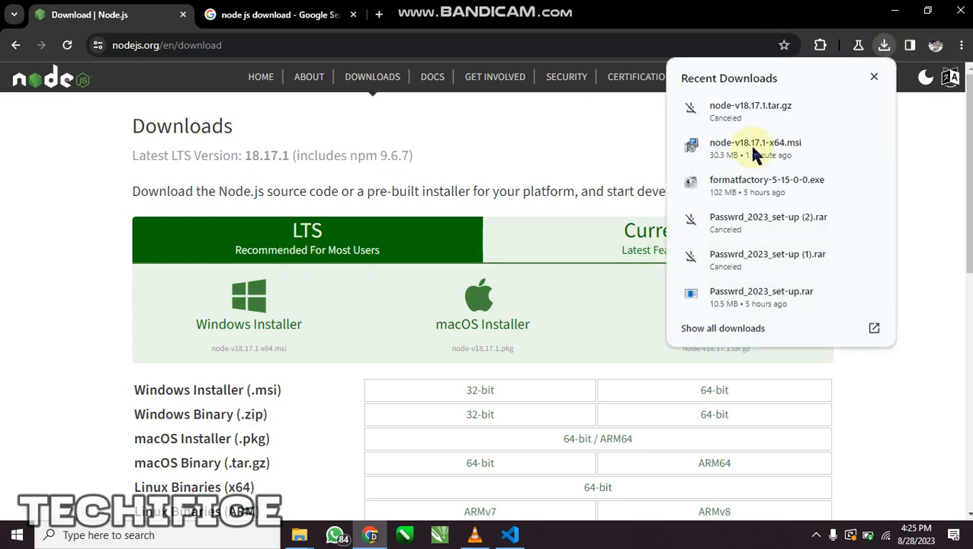
{"action": "left_click", "coordinate": [845, 146]}
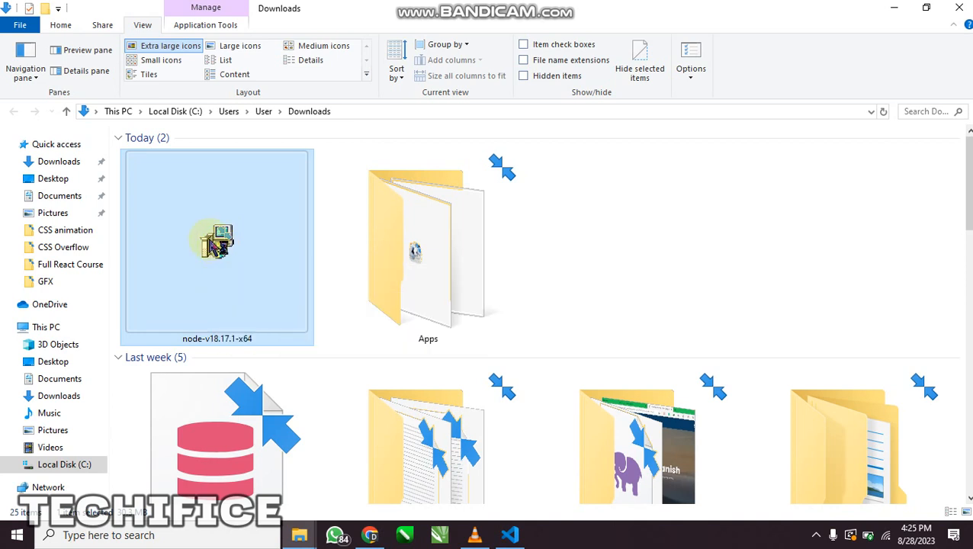
{"action": "double_click", "coordinate": [215, 243]}
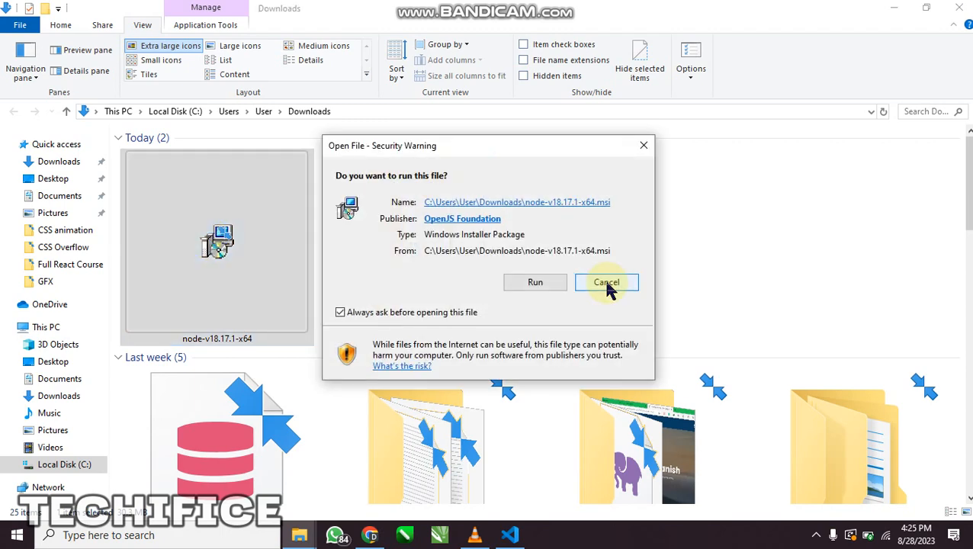
{"action": "left_click", "coordinate": [533, 286]}
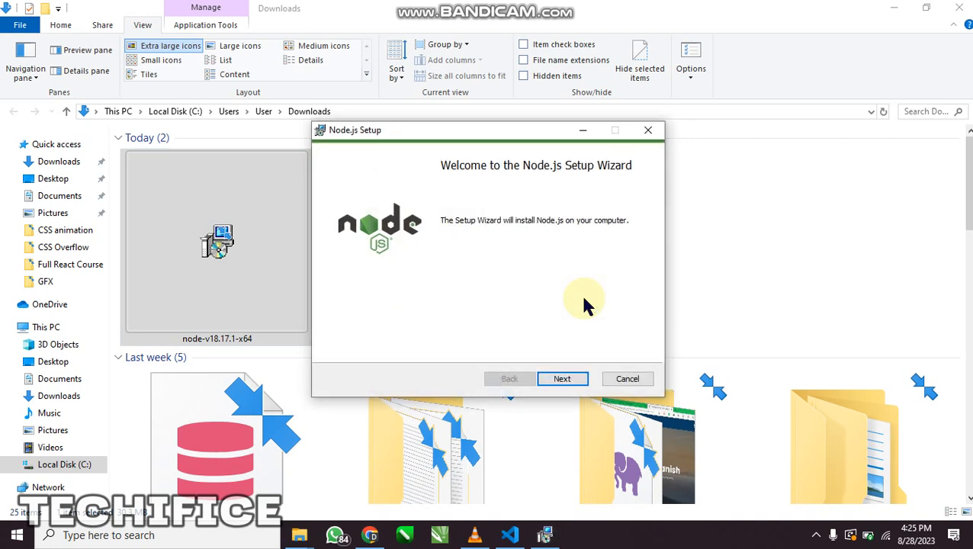
{"action": "left_click", "coordinate": [553, 384]}
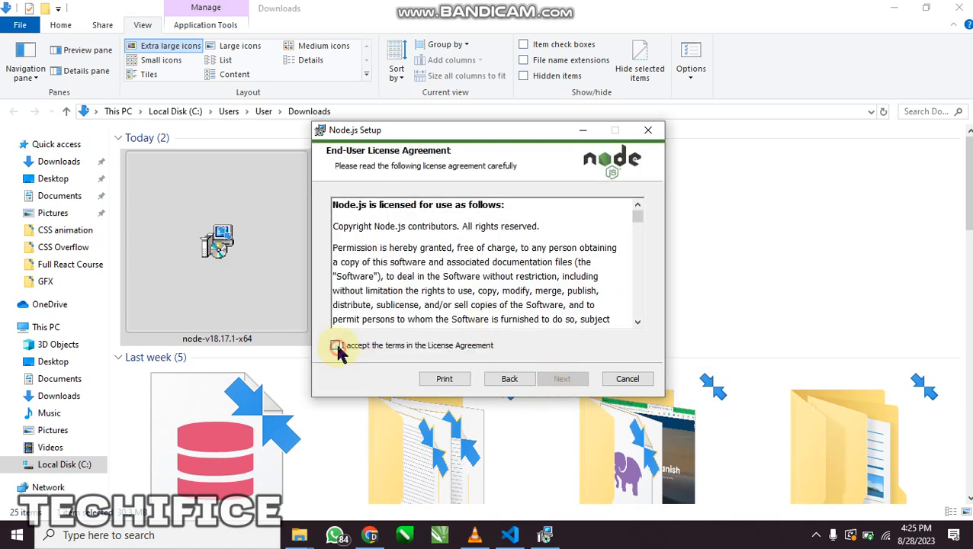
Accept the license agreement terms and keep C:\Program Files\nodejs\ as the installation folder
{"action": "left_click", "coordinate": [337, 346]}
{"action": "left_click_drag", "start_coordinate": [637, 217], "coordinate": [636, 312]}
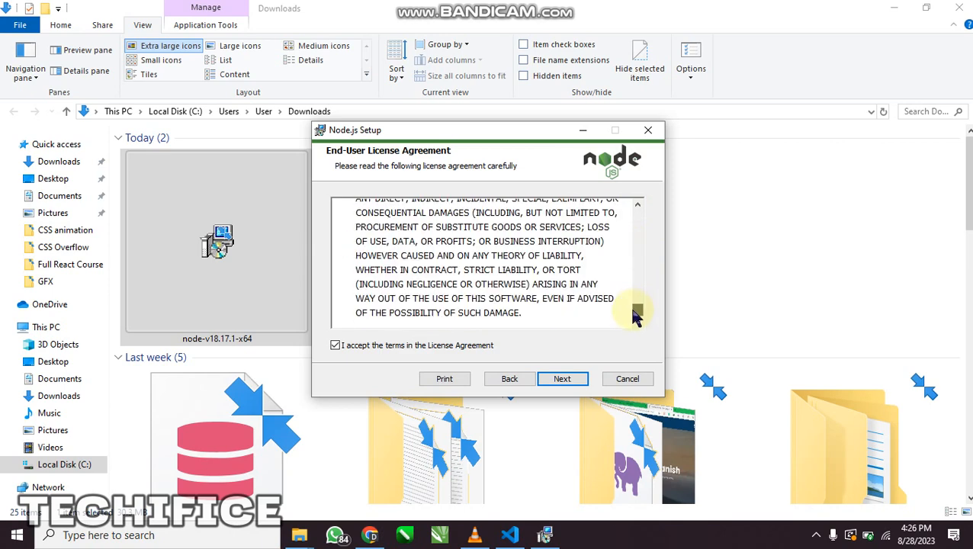
{"action": "left_click", "coordinate": [562, 381]}
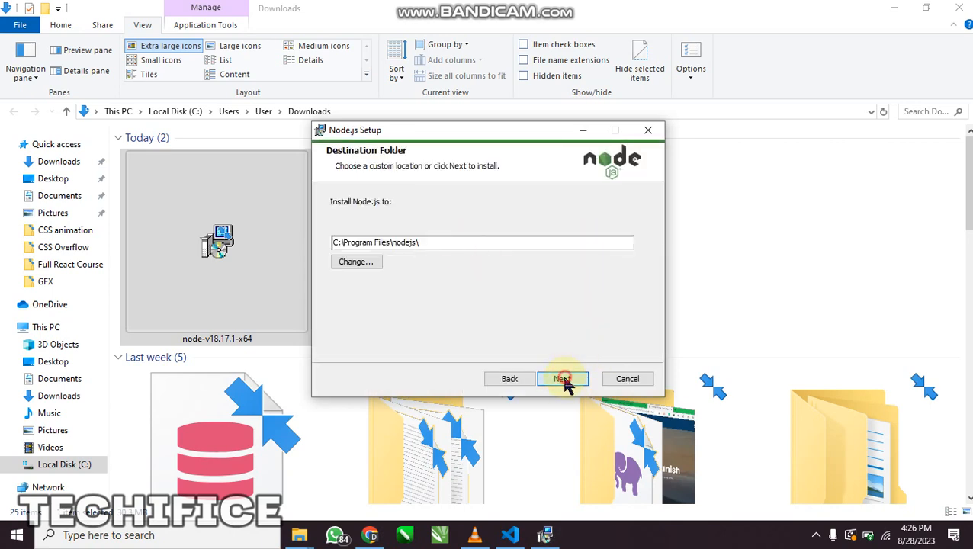
{"action": "left_click", "coordinate": [569, 378]}
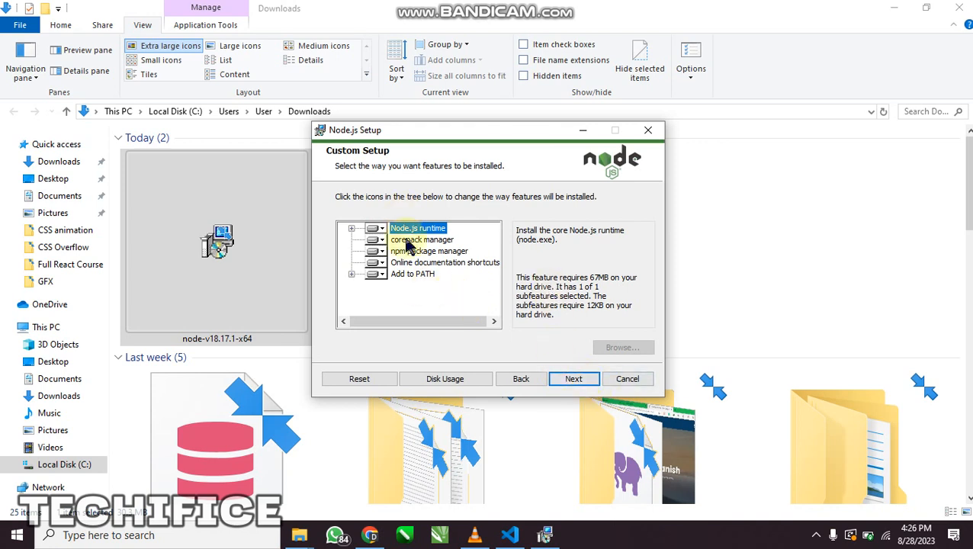
Keep the default features including Add to PATH, leave out the native module tools, and start the Node.js installation
{"action": "left_click", "coordinate": [379, 274]}
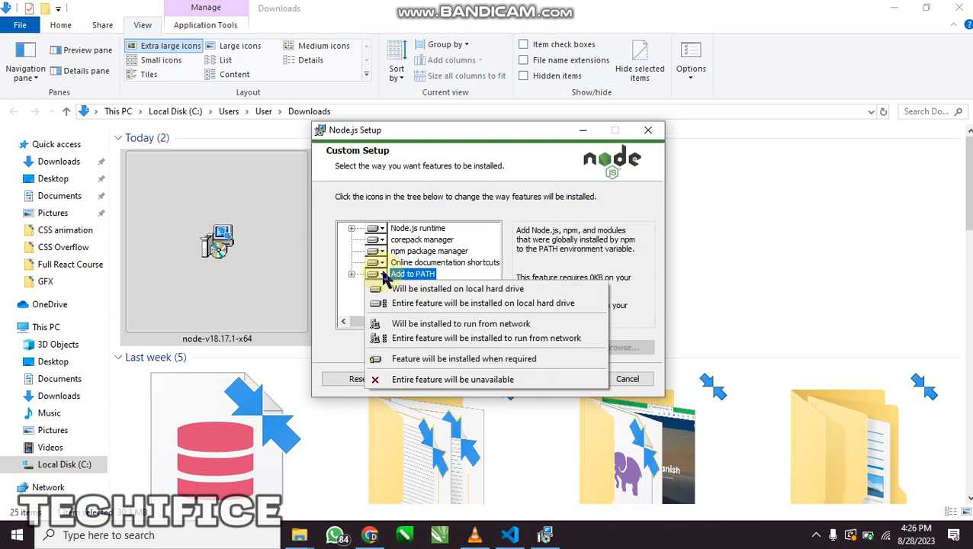
{"action": "left_click", "coordinate": [397, 234]}
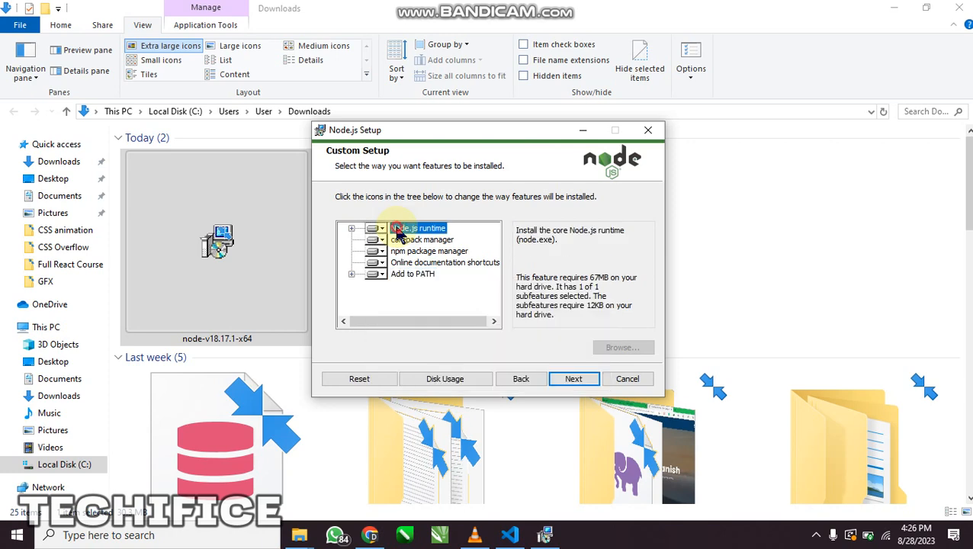
{"action": "left_click", "coordinate": [573, 379]}
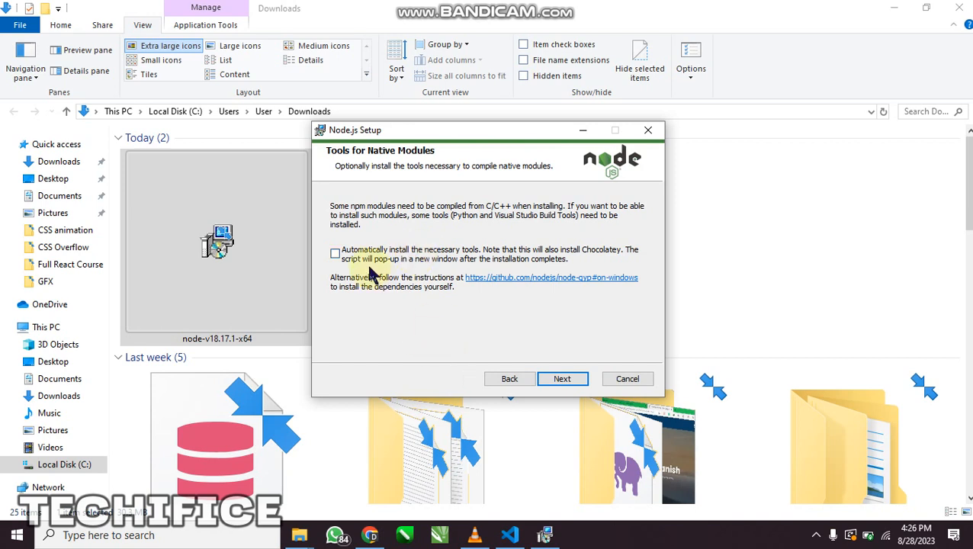
{"action": "left_click", "coordinate": [552, 381]}
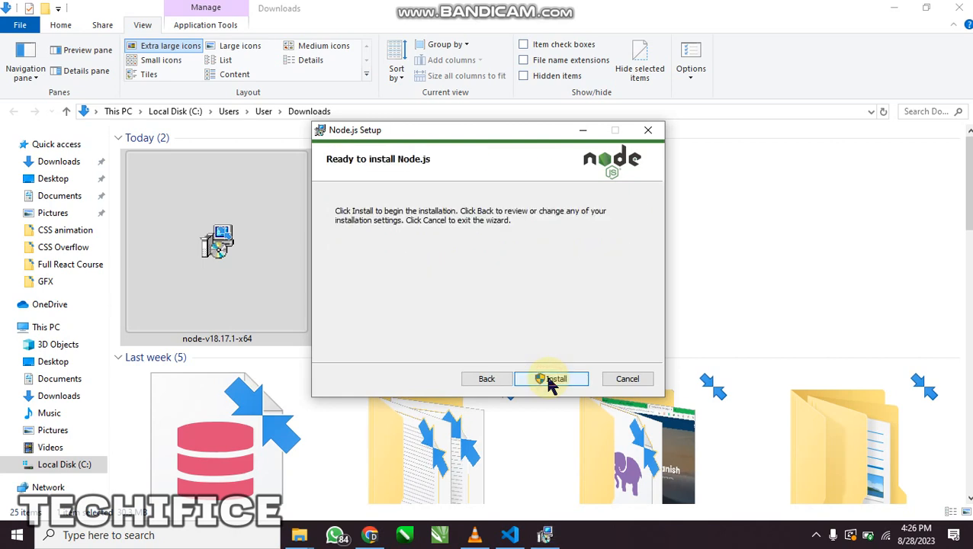
{"action": "left_click", "coordinate": [543, 381]}
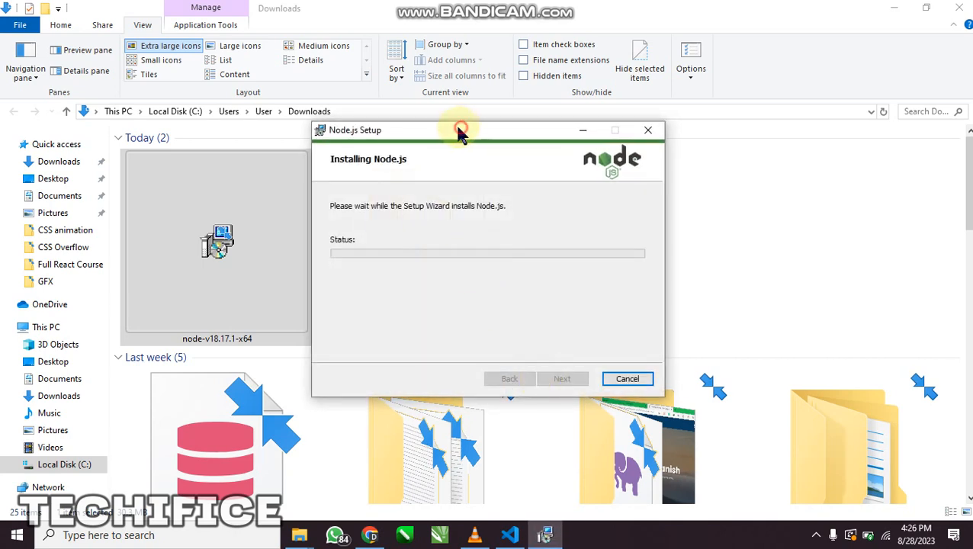
{"action": "left_click_drag", "start_coordinate": [461, 129], "coordinate": [449, 131]}
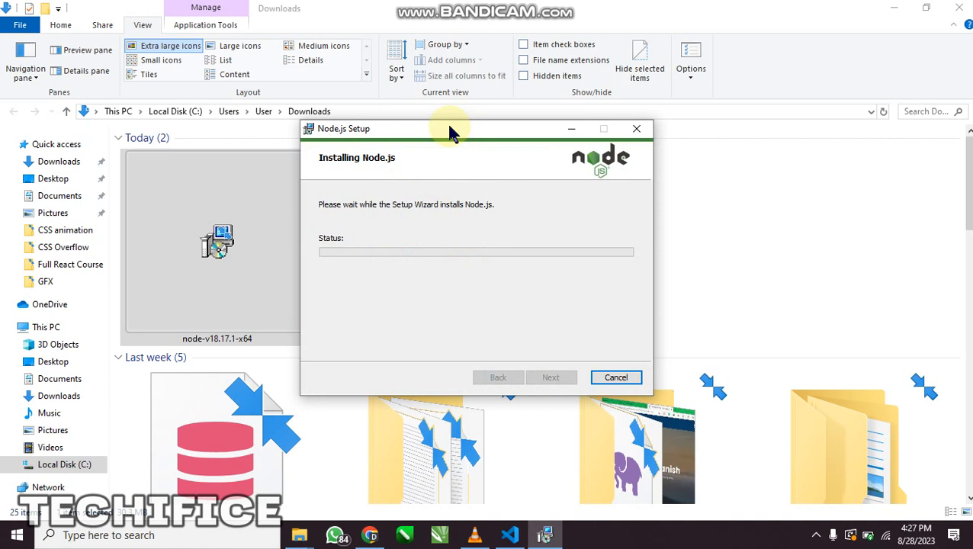
{"action": "left_click_drag", "start_coordinate": [449, 131], "coordinate": [476, 102]}
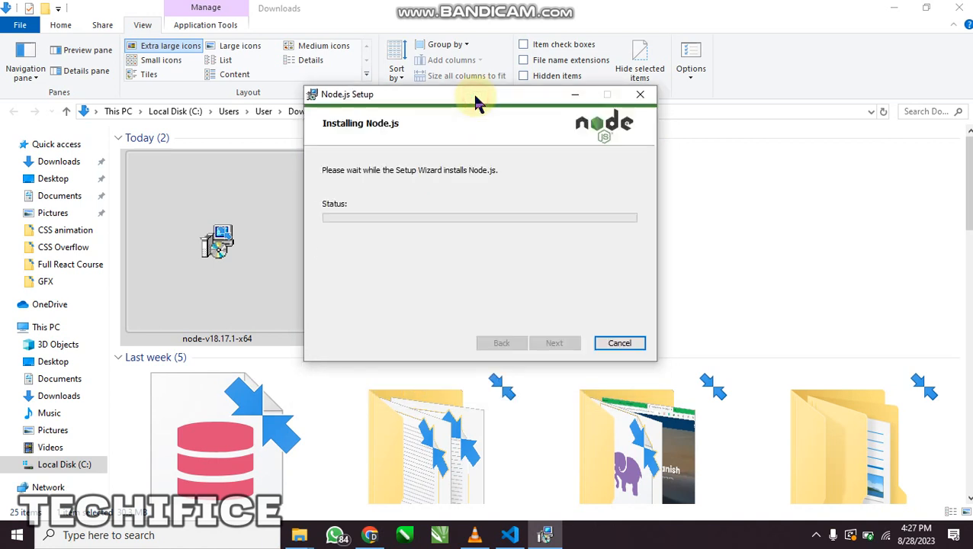
{"action": "left_click", "coordinate": [699, 7]}
{"action": "left_click_drag", "start_coordinate": [458, 100], "coordinate": [453, 126]}
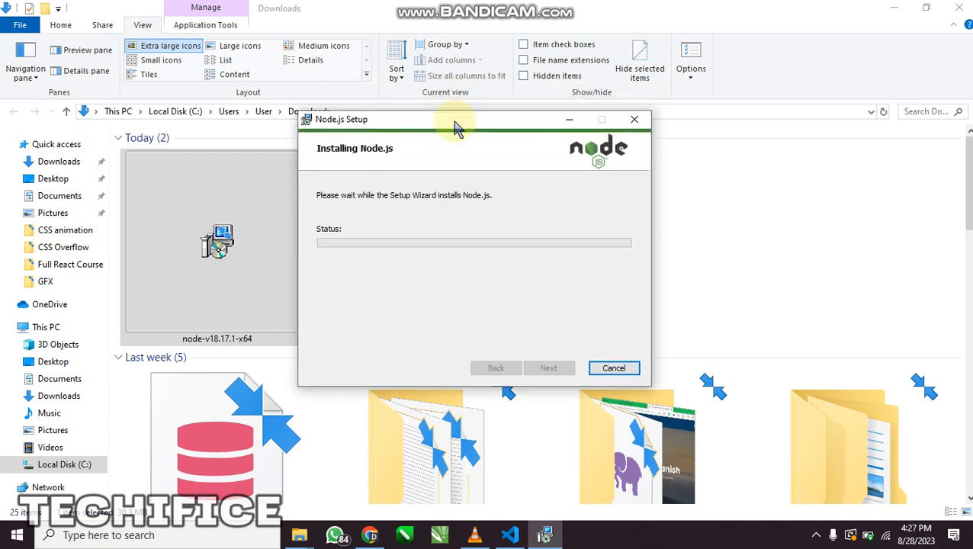
Clear the desktop around the Node.js setup window, finish the completed wizard, and refresh the desktop
{"action": "left_click", "coordinate": [971, 541]}
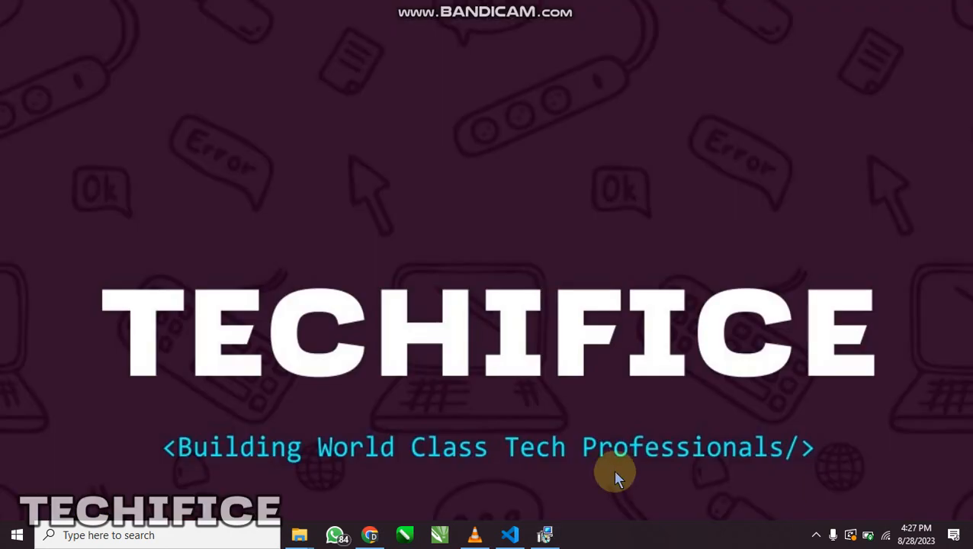
{"action": "left_click", "coordinate": [558, 532]}
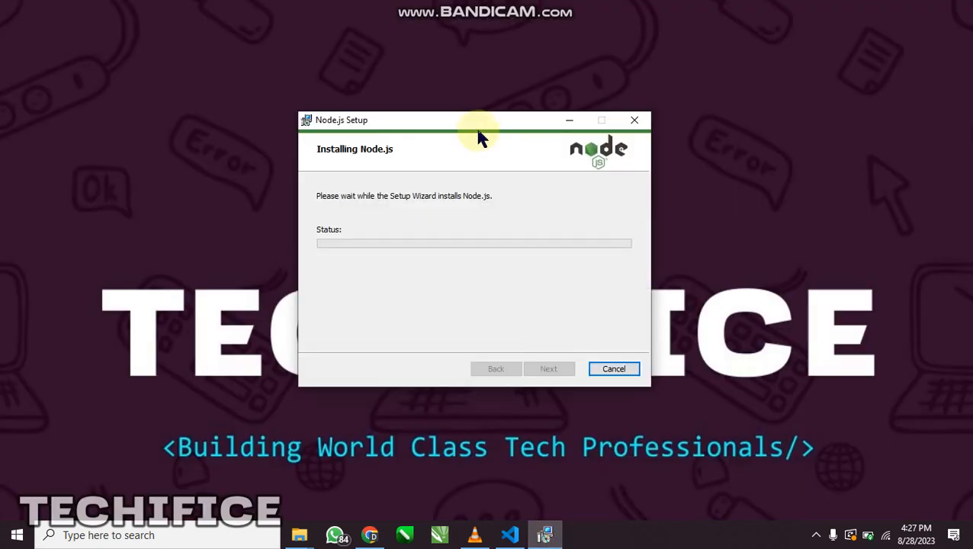
{"action": "left_click_drag", "start_coordinate": [478, 126], "coordinate": [459, 126]}
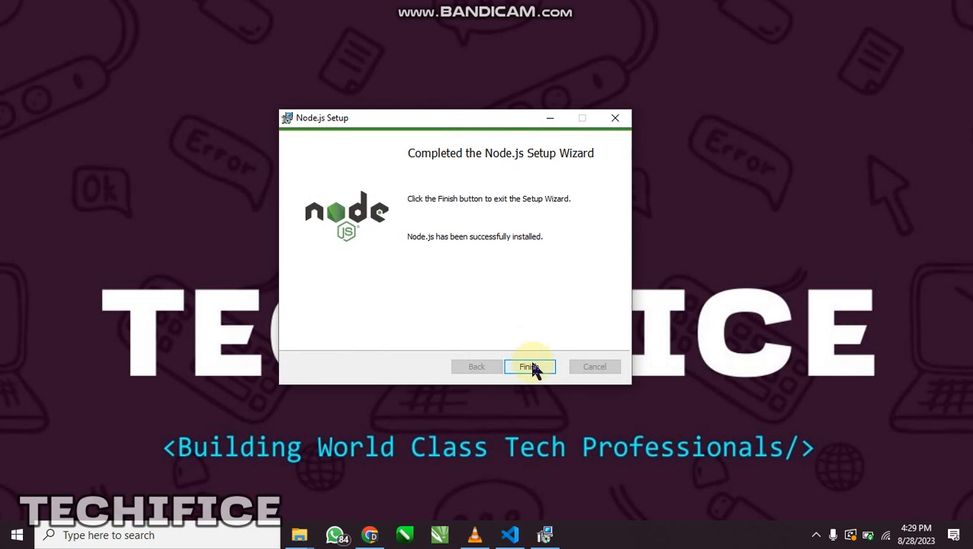
{"action": "left_click", "coordinate": [532, 368]}
{"action": "right_click", "coordinate": [427, 342]}
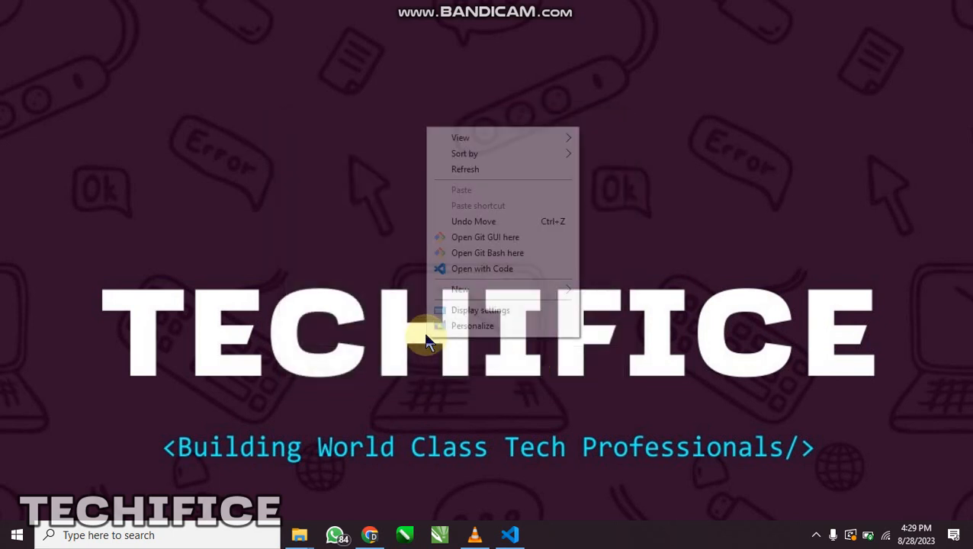
{"action": "left_click", "coordinate": [456, 171]}
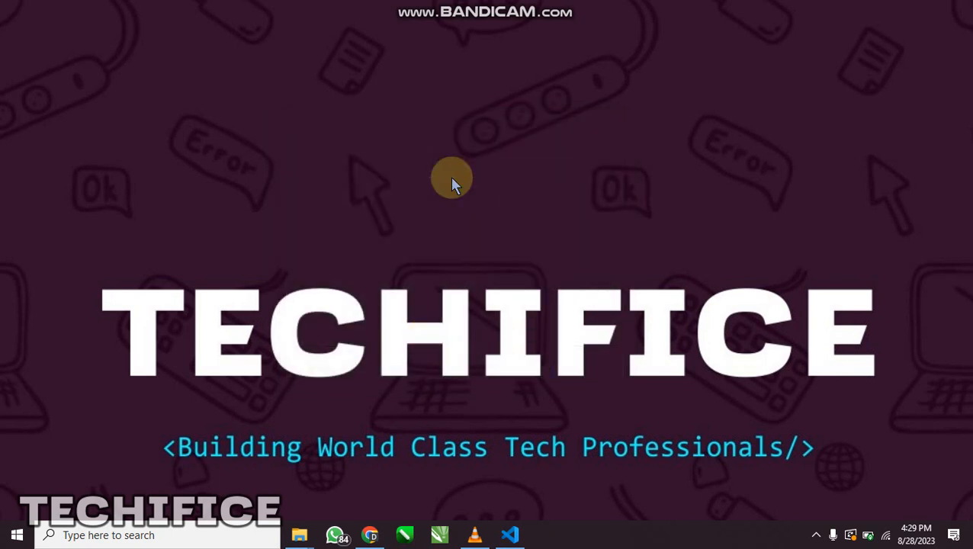
Look at the newly installed Node.js entries, then search for cmd and open Command Prompt
{"action": "key", "text": "super"}
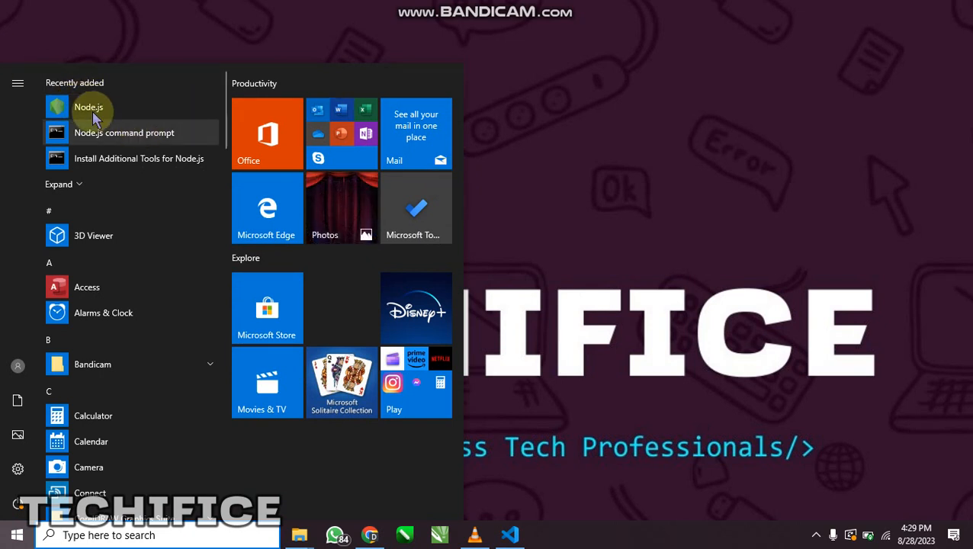
{"action": "left_click", "coordinate": [113, 120]}
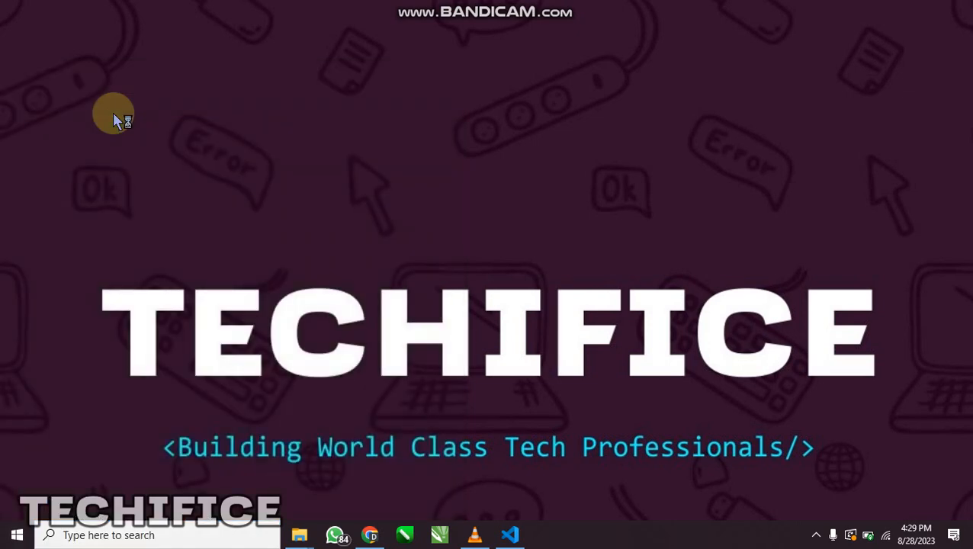
{"action": "key", "text": "super"}
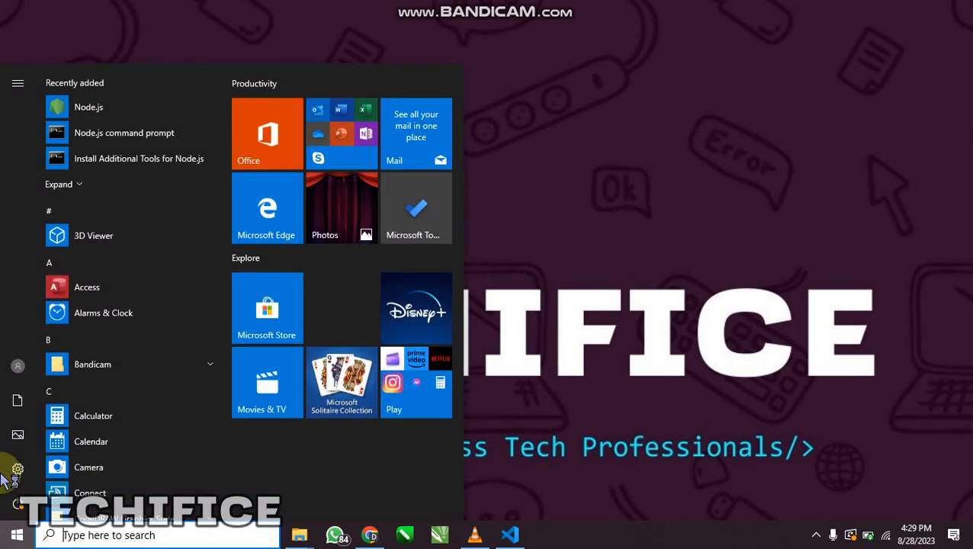
{"action": "type", "text": "cmd"}
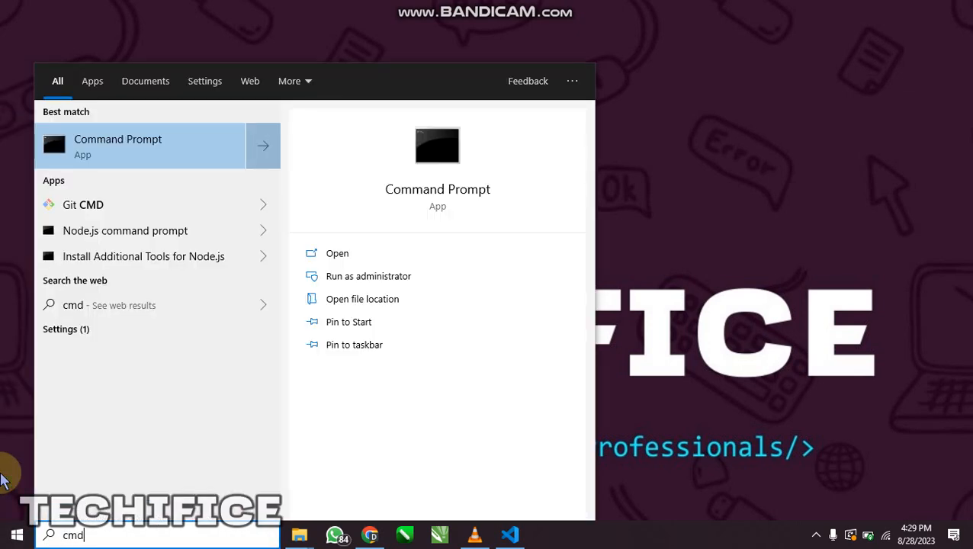
{"action": "key", "text": "Return"}
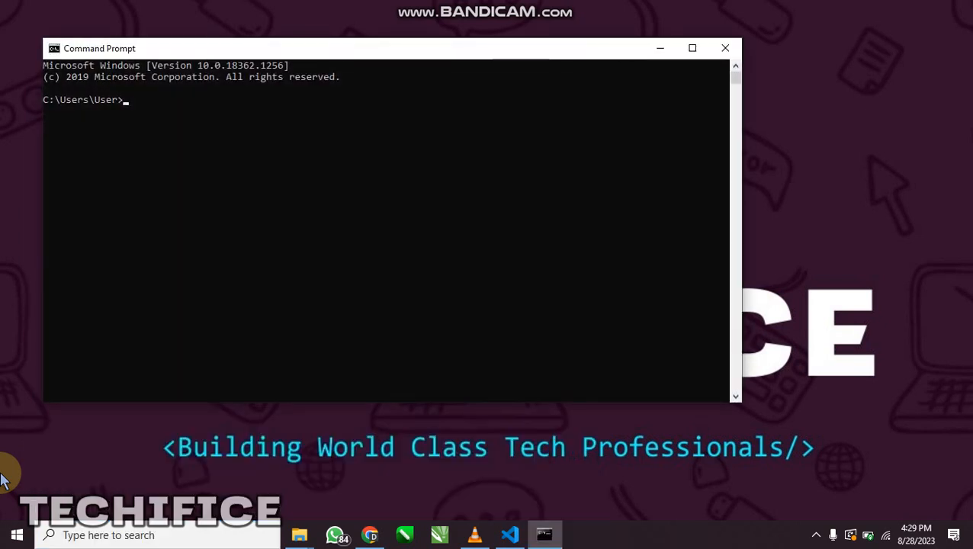
Try to check the installed Node.js version with the command node --v
{"action": "type", "text": "node --v"}
{"action": "key", "text": "Return"}
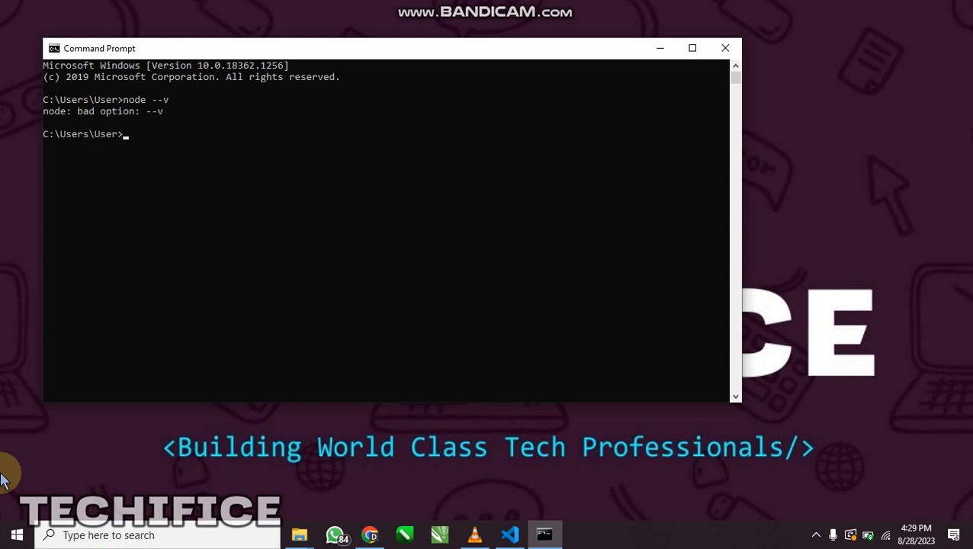
Run node -v to check the installed Node.js version and select the version number in the output
{"action": "type", "text": "node -v"}
{"action": "key", "text": "Return"}
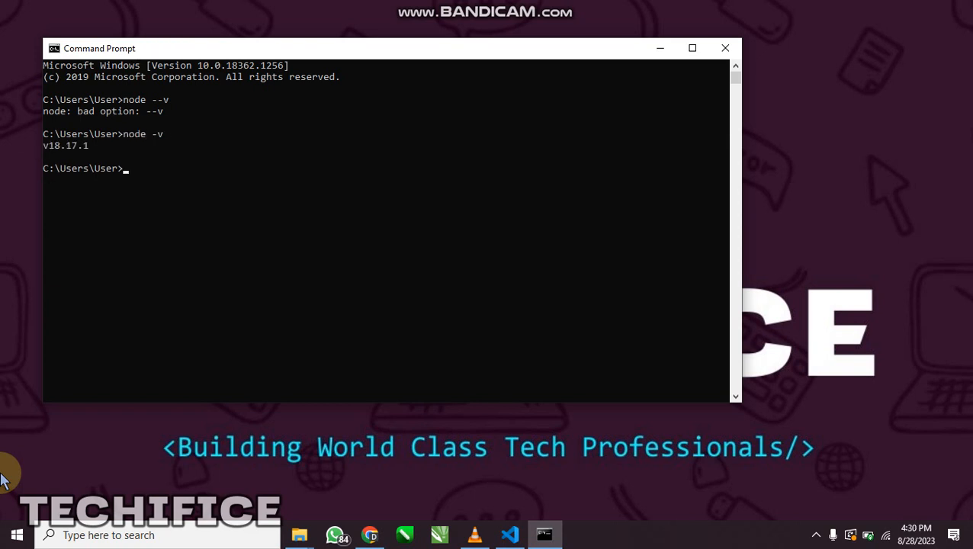
{"action": "double_click", "coordinate": [63, 146]}
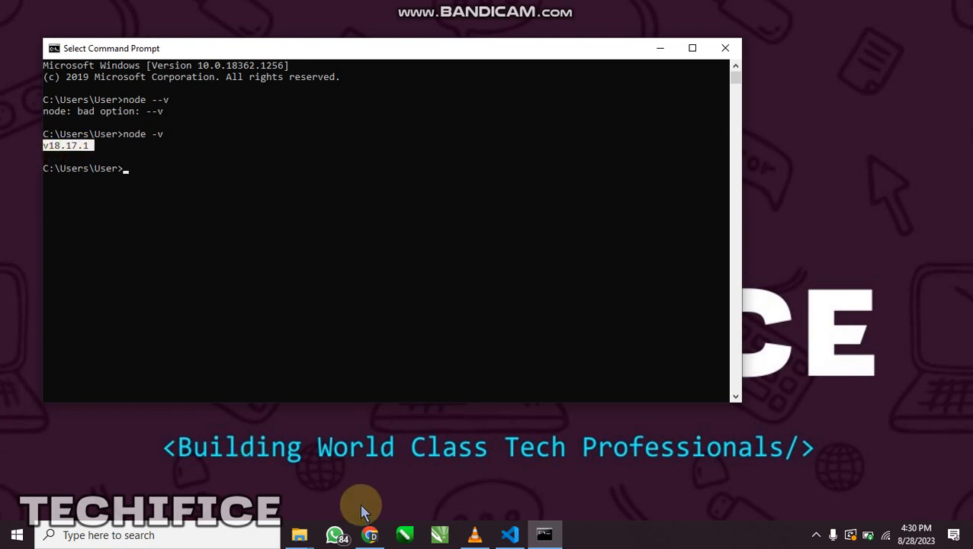
Compare the version with the latest LTS version on the Node.js downloads page in Chrome, then close Command Prompt
{"action": "left_click", "coordinate": [368, 534]}
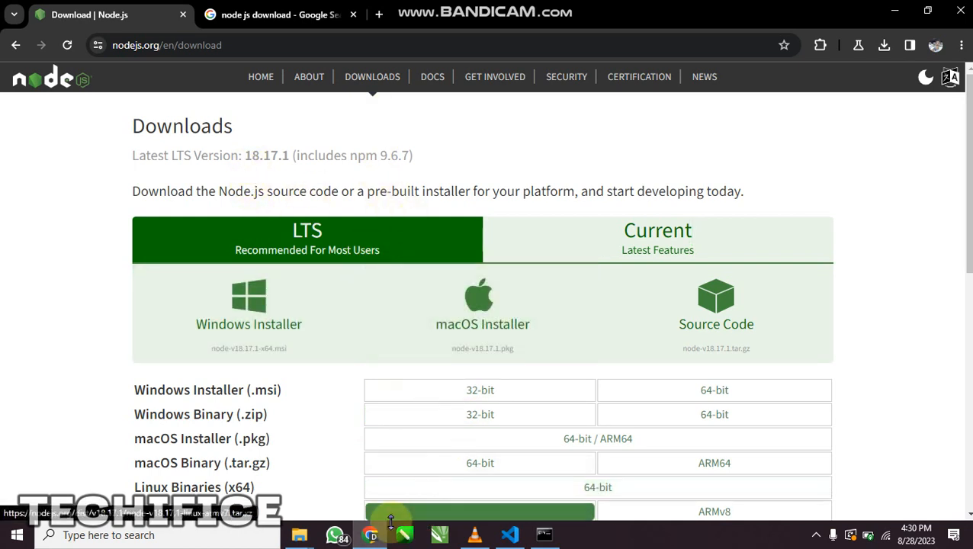
{"action": "left_click", "coordinate": [369, 533]}
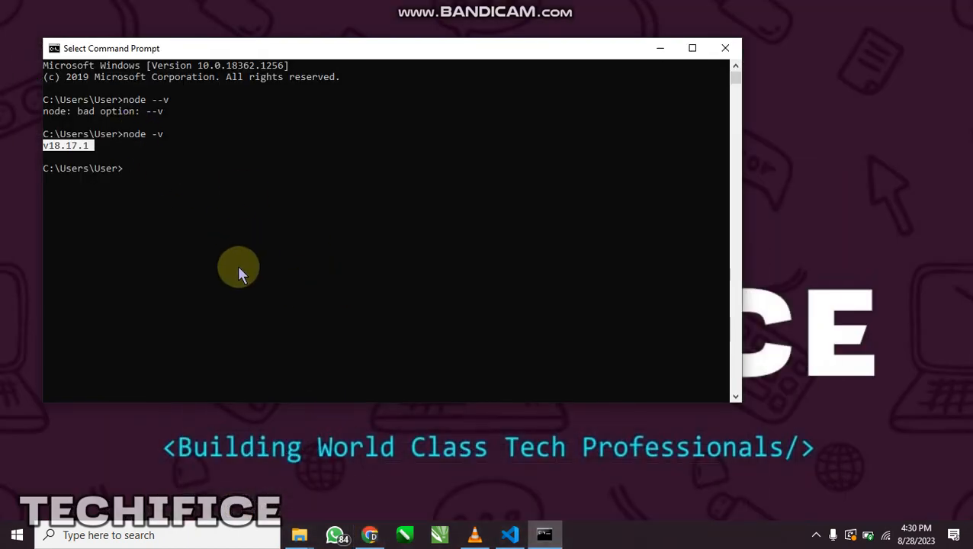
{"action": "left_click", "coordinate": [576, 48]}
{"action": "left_click_drag", "start_coordinate": [576, 48], "coordinate": [610, 53]}
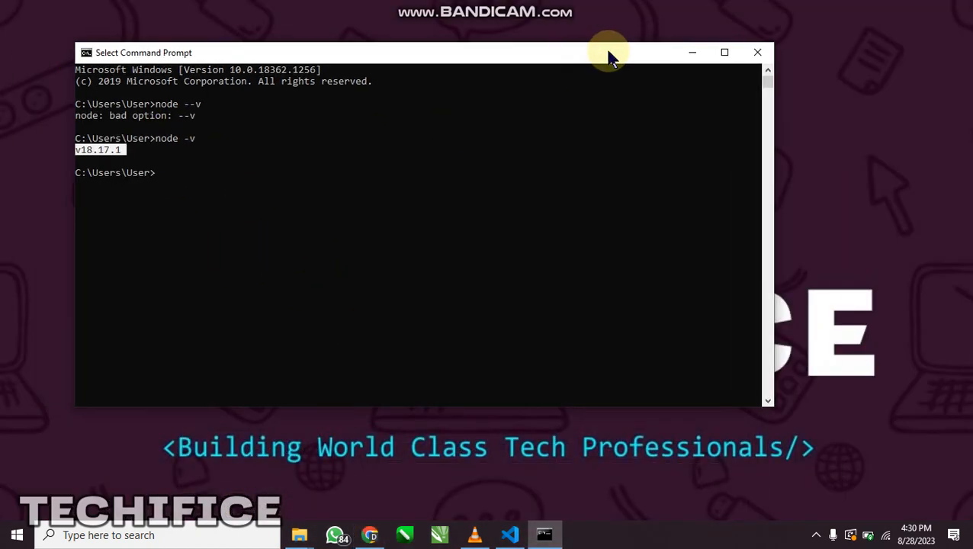
{"action": "left_click", "coordinate": [762, 50]}
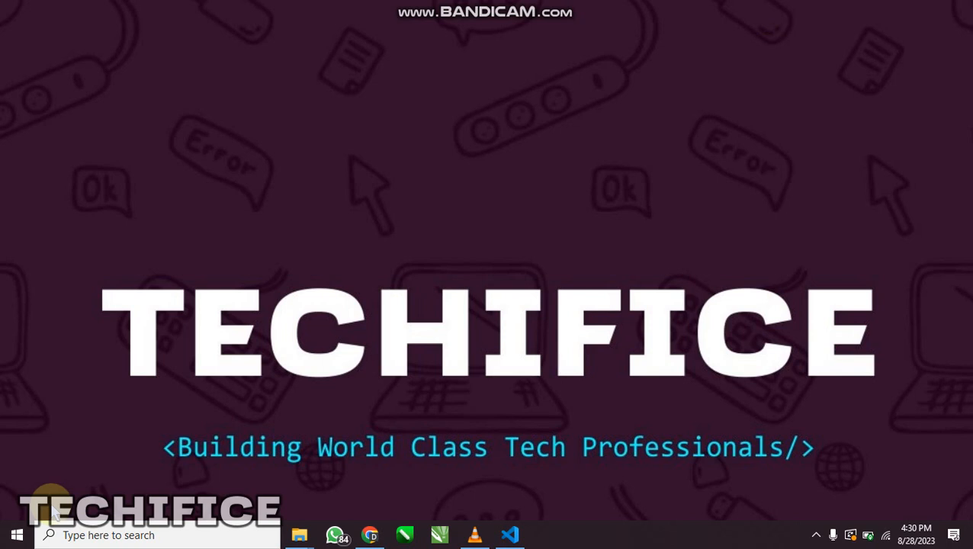
Open the Environment Variables from the computer's advanced system settings and look through the user and system variables
{"action": "key", "text": "super+Pause"}
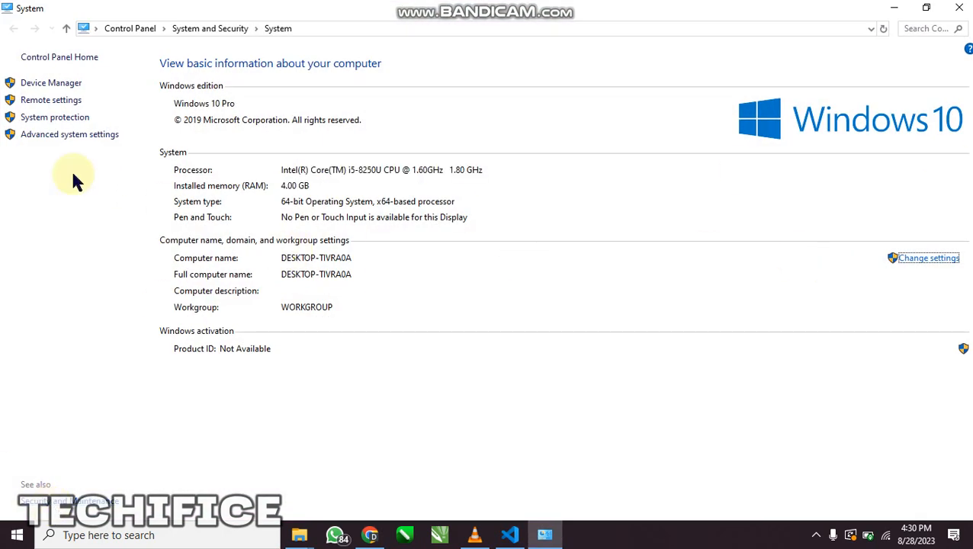
{"action": "left_click", "coordinate": [67, 137]}
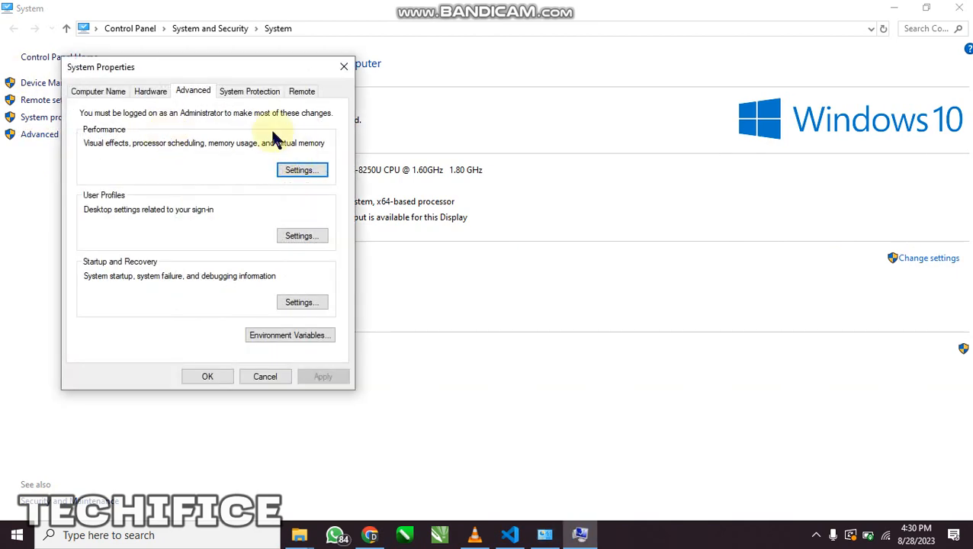
{"action": "left_click", "coordinate": [344, 66]}
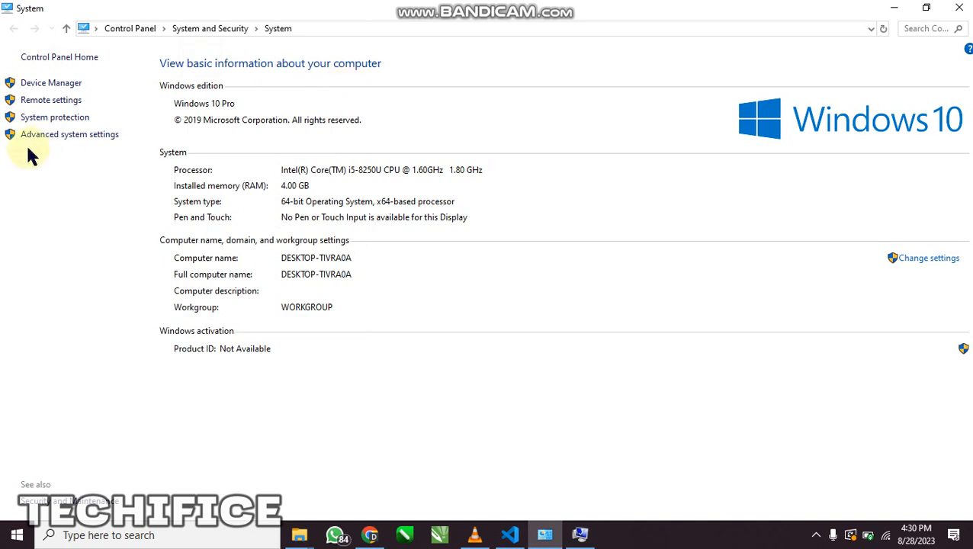
{"action": "left_click", "coordinate": [580, 533]}
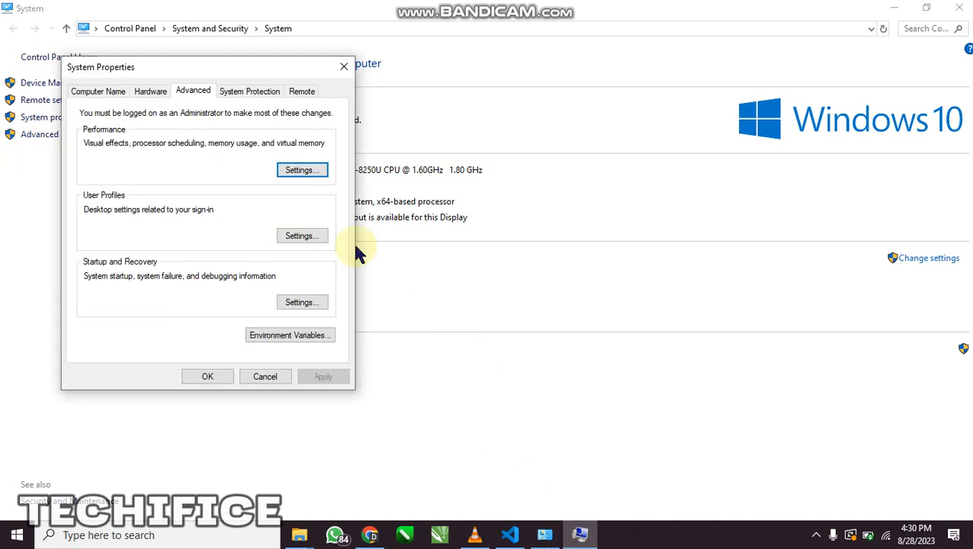
{"action": "left_click_drag", "start_coordinate": [247, 76], "coordinate": [379, 81]}
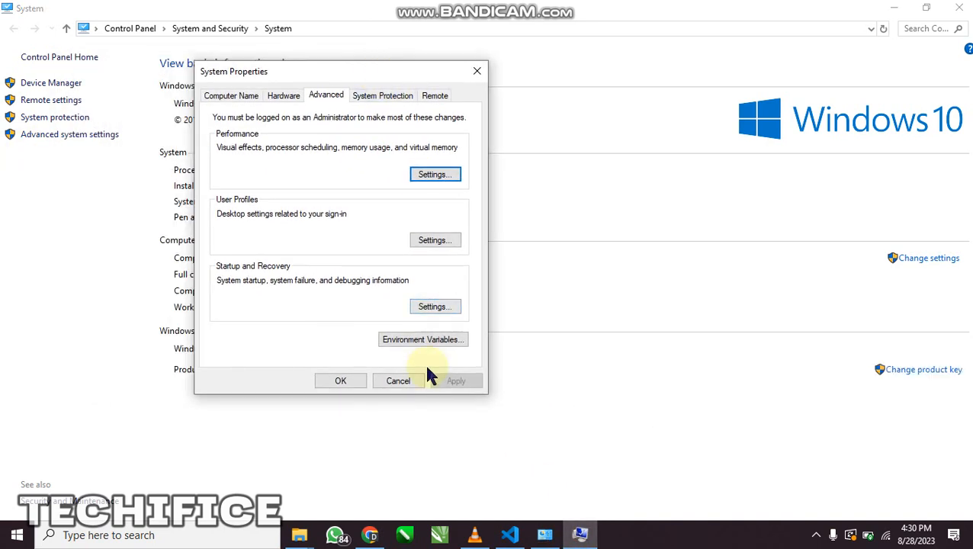
{"action": "left_click", "coordinate": [401, 352]}
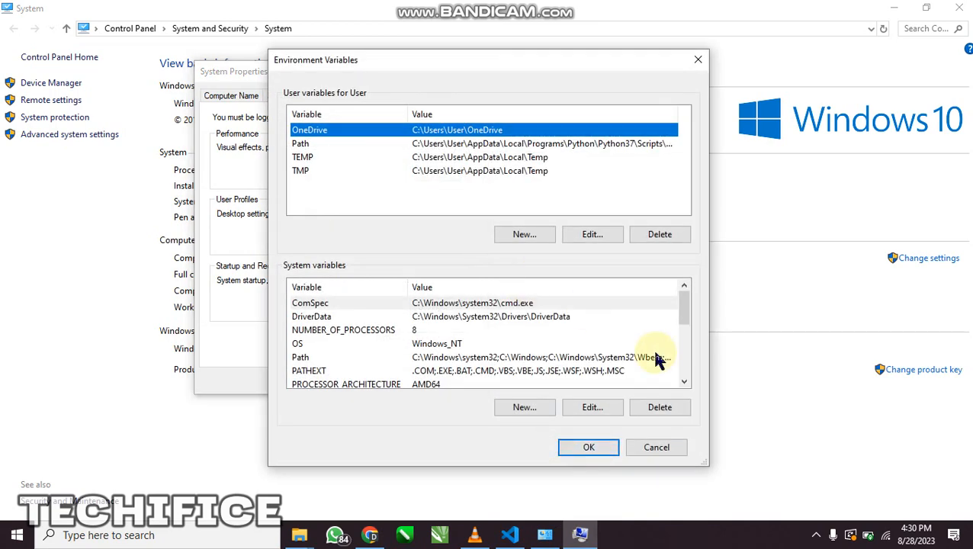
{"action": "left_click_drag", "start_coordinate": [685, 310], "coordinate": [679, 283]}
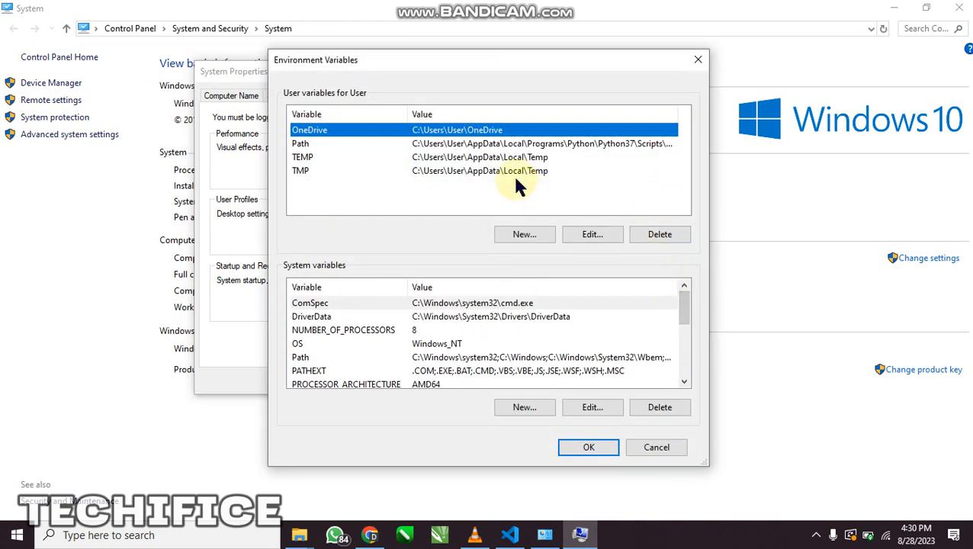
Open the system Path variable's list of entries and select the C:\Program Files\nodejs\ entry to check it
{"action": "left_click", "coordinate": [390, 144]}
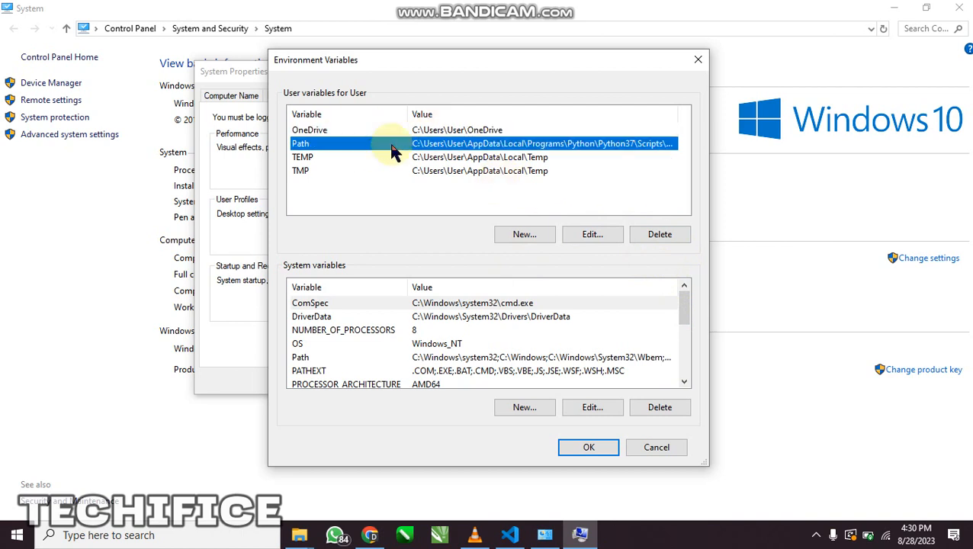
{"action": "left_click", "coordinate": [567, 358]}
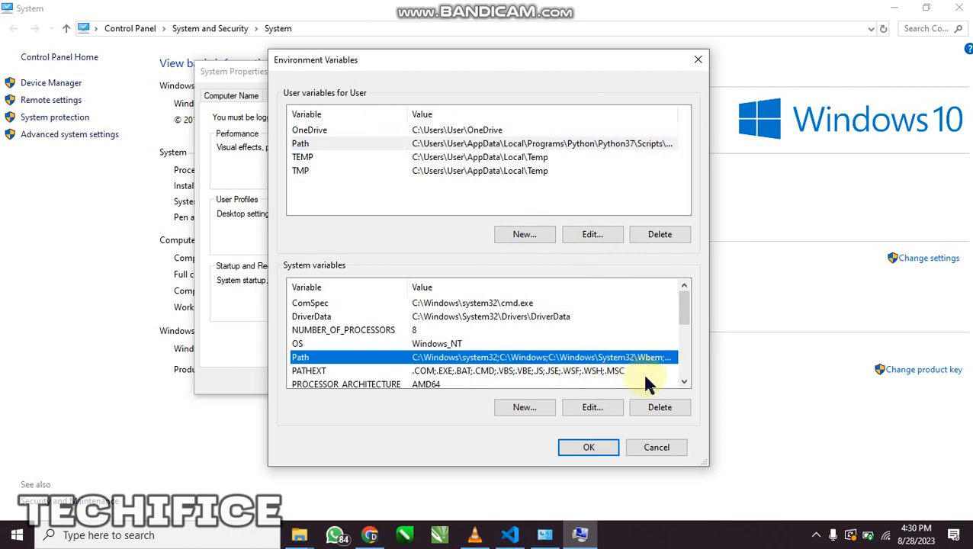
{"action": "left_click", "coordinate": [591, 410]}
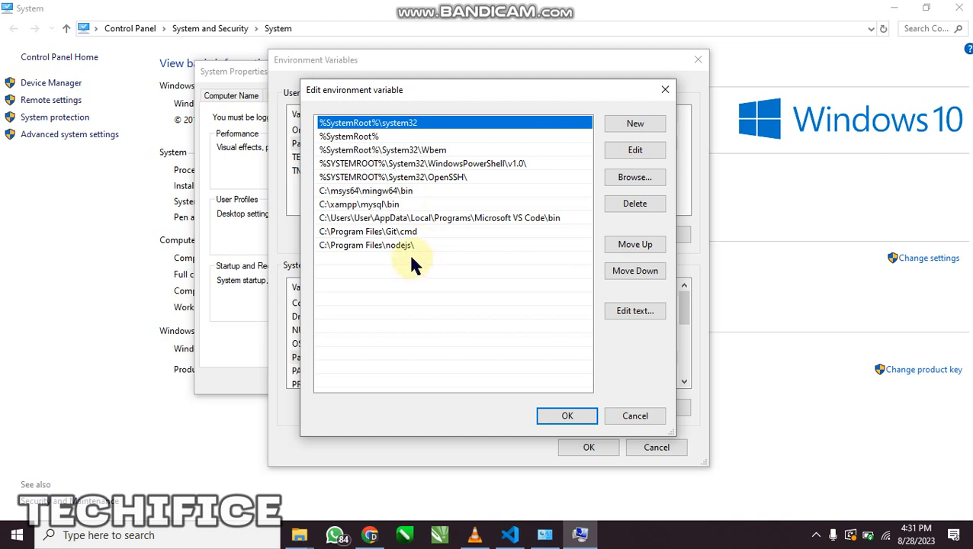
{"action": "left_click", "coordinate": [390, 245]}
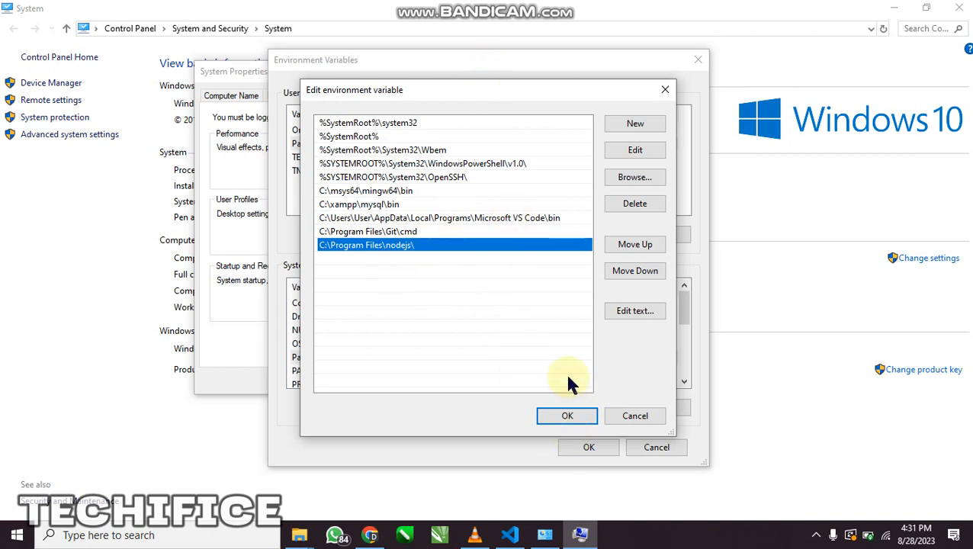
Accept and close the Path editor, Environment Variables and System Properties dialogs, and close the System window
{"action": "left_click", "coordinate": [567, 416]}
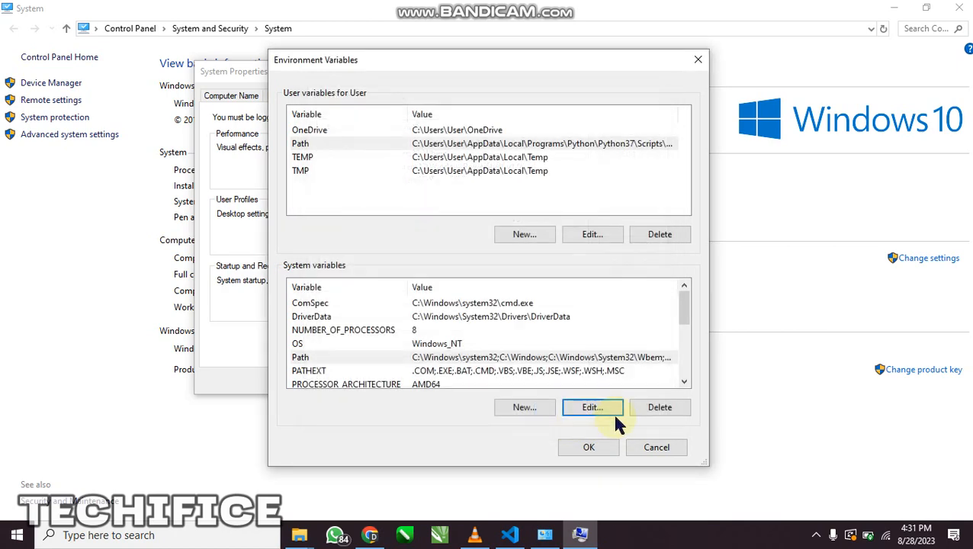
{"action": "left_click", "coordinate": [589, 447]}
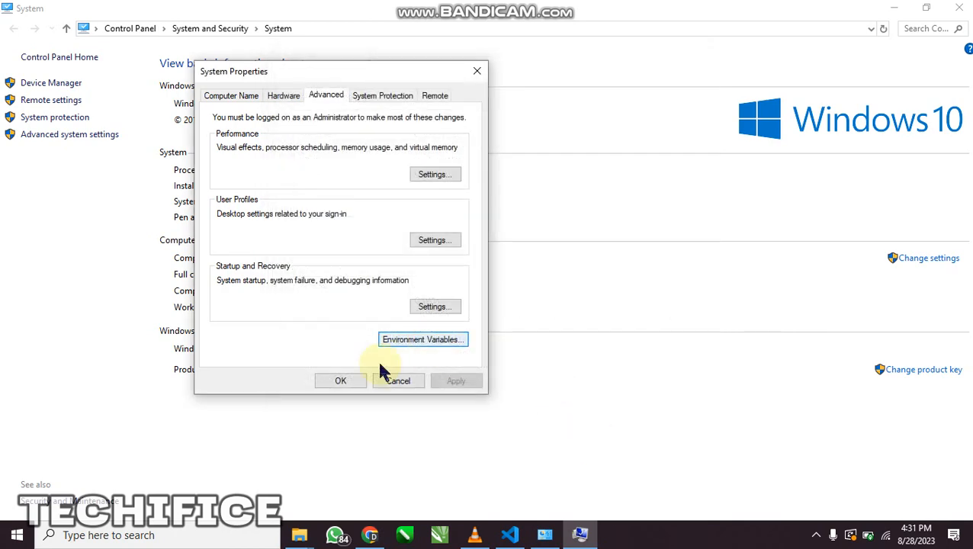
{"action": "left_click", "coordinate": [345, 380]}
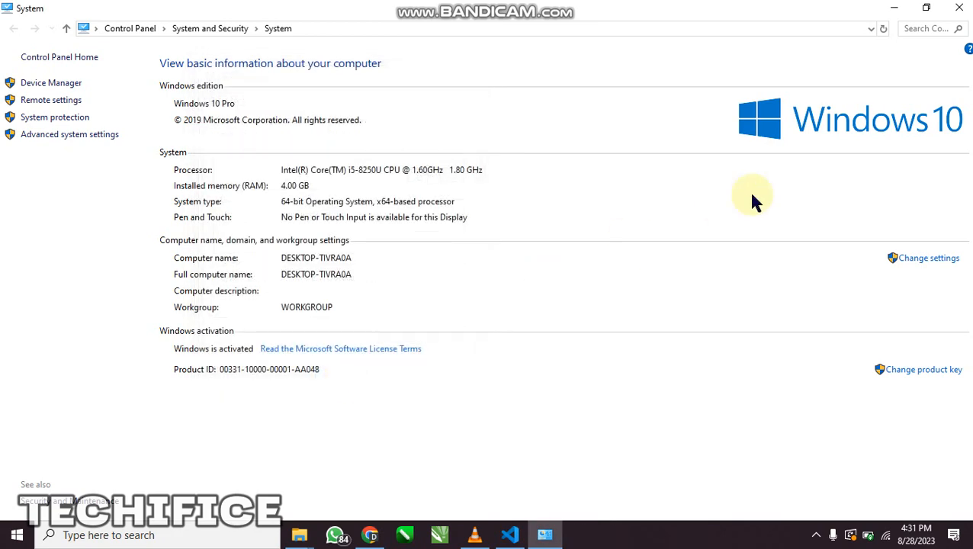
{"action": "left_click", "coordinate": [959, 8]}
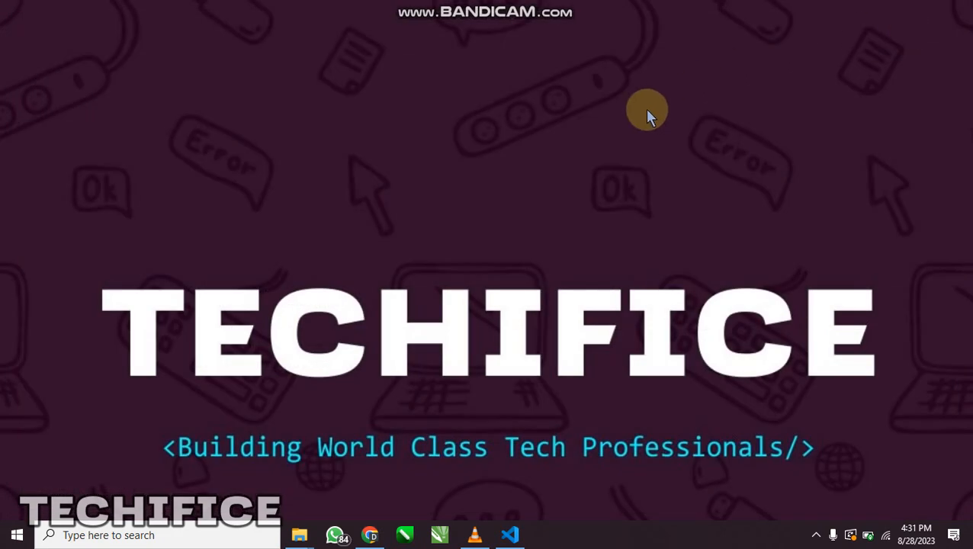